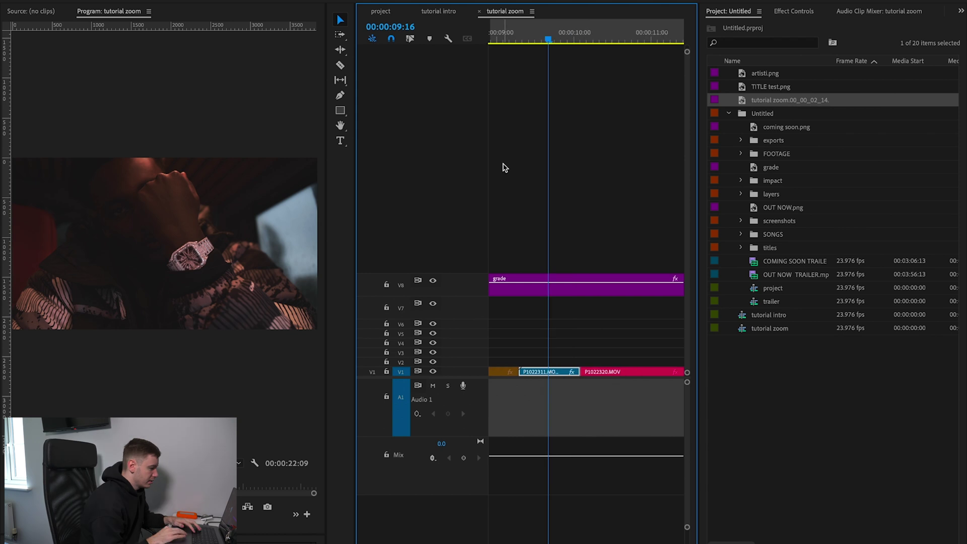
Add a frame hold on P1022311.MOV one frame before the cut and lift it onto V3
drag(548, 44, 584, 57)
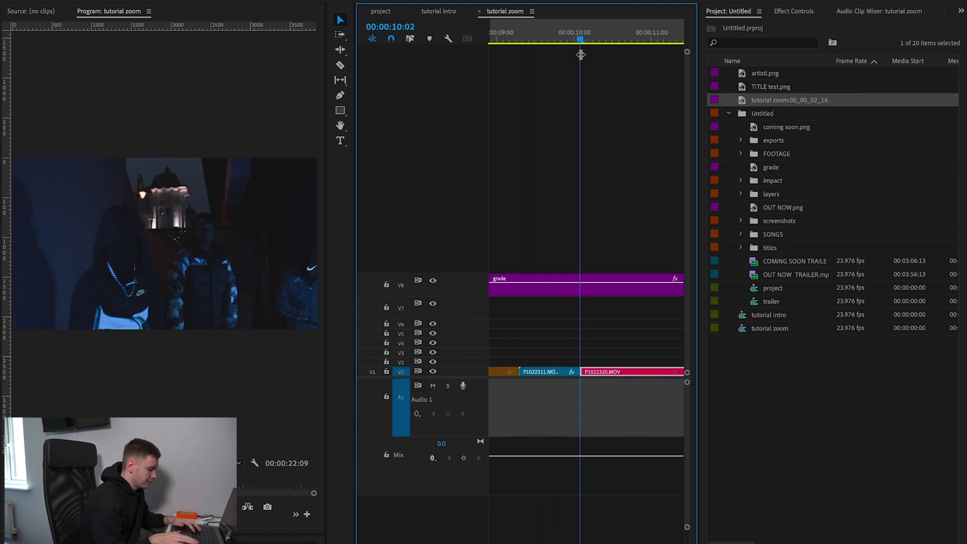
key(=)
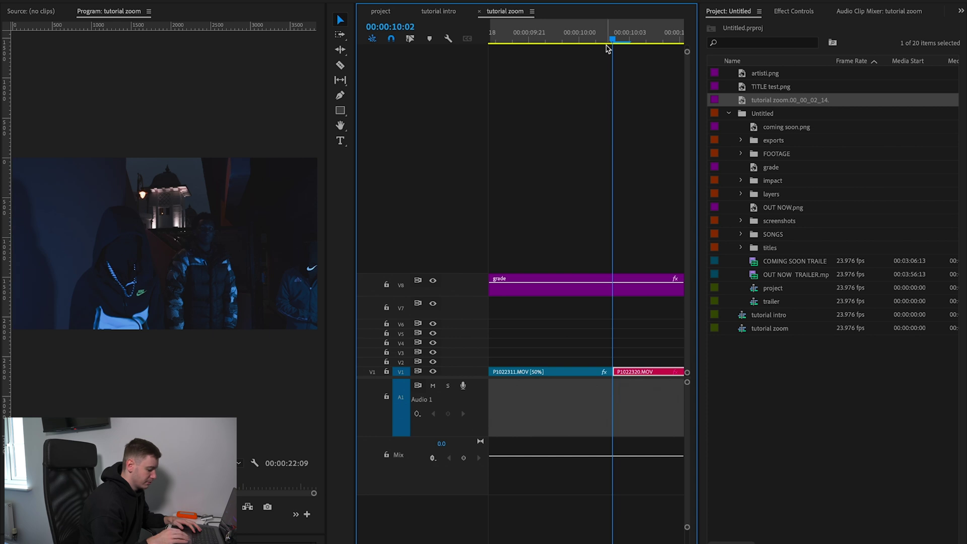
key(Left)
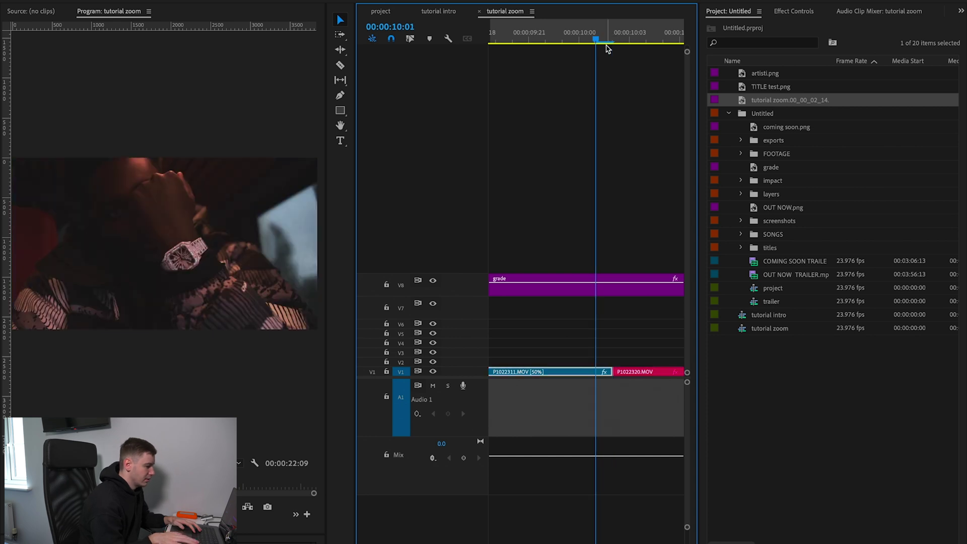
right_click(592, 375)
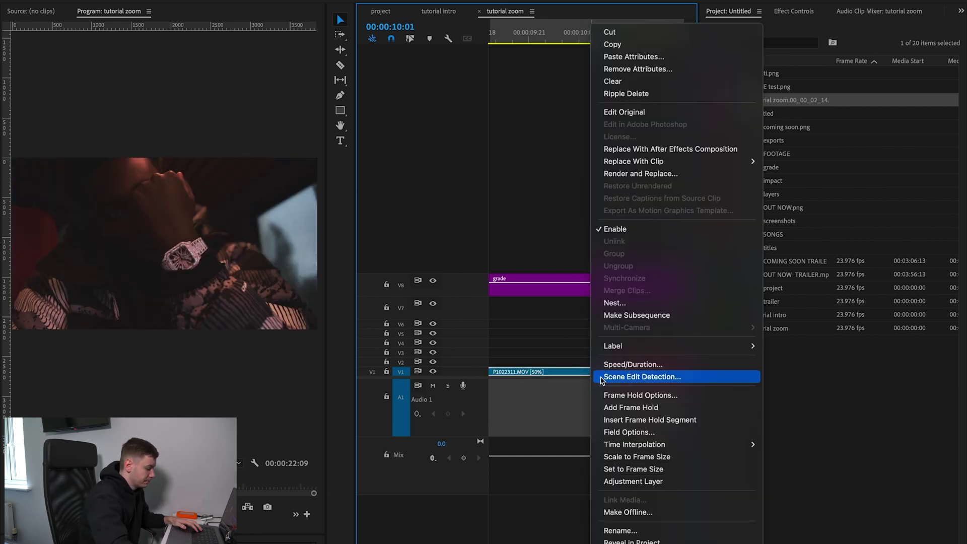
click(696, 409)
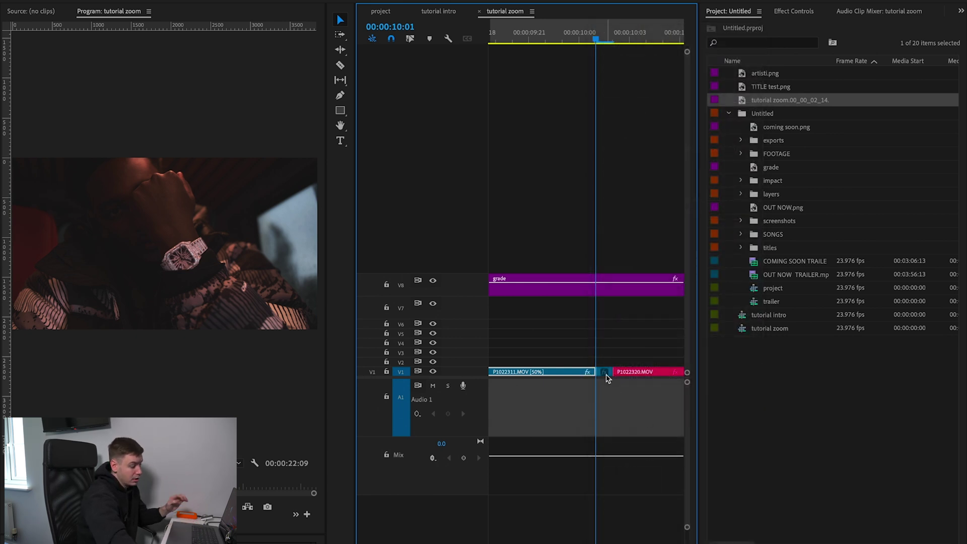
drag(601, 375, 639, 360)
Try lengthening the frozen V3 clip, preview it, then undo back to its short length
key(minus)
key(minus)
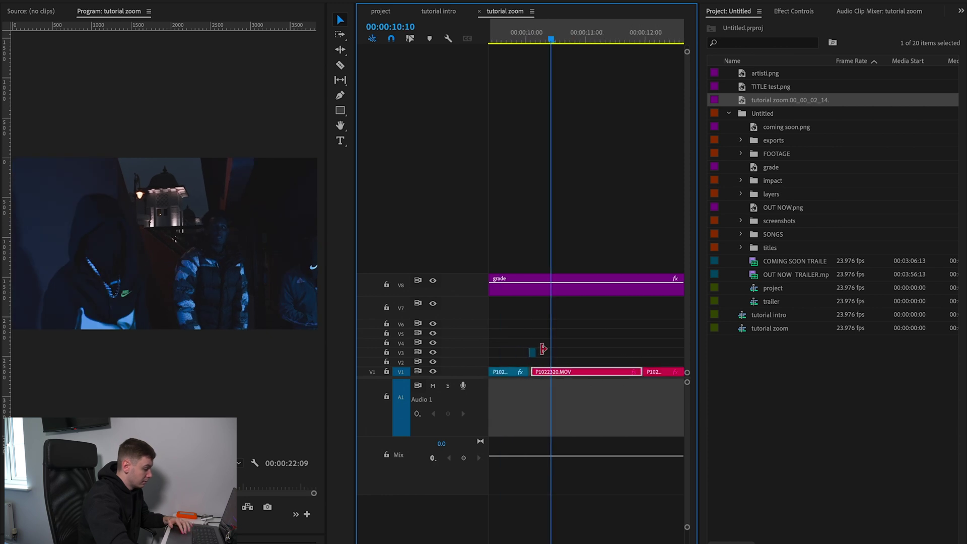
drag(530, 348, 649, 352)
drag(558, 52, 577, 59)
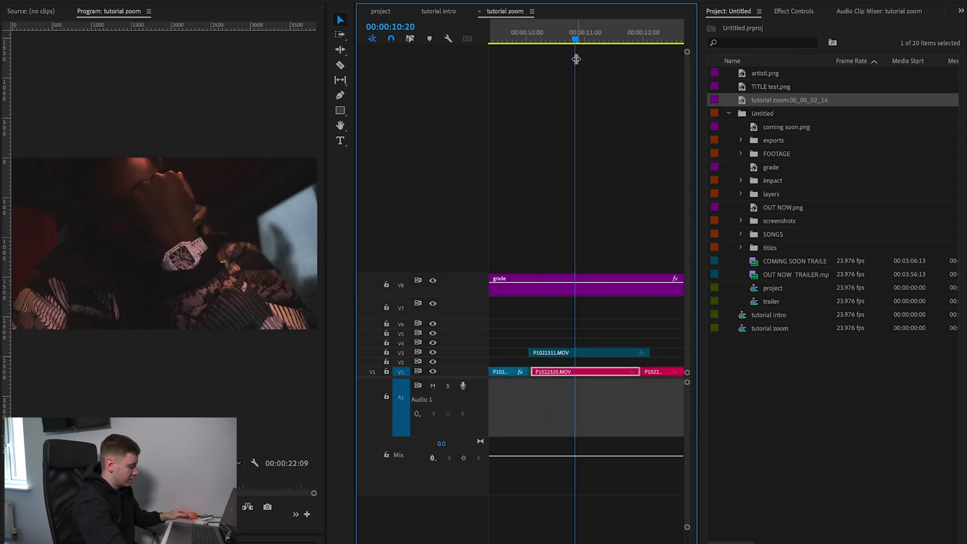
key(ctrl+z)
Park the playhead on the frozen clip's first frame and show its Effect Controls
scroll(534, 357, up, 3)
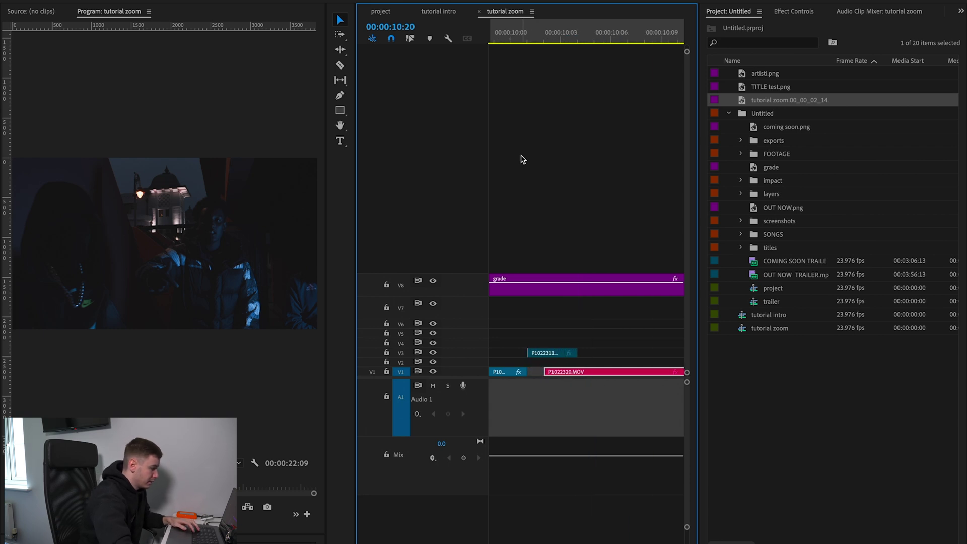
click(561, 38)
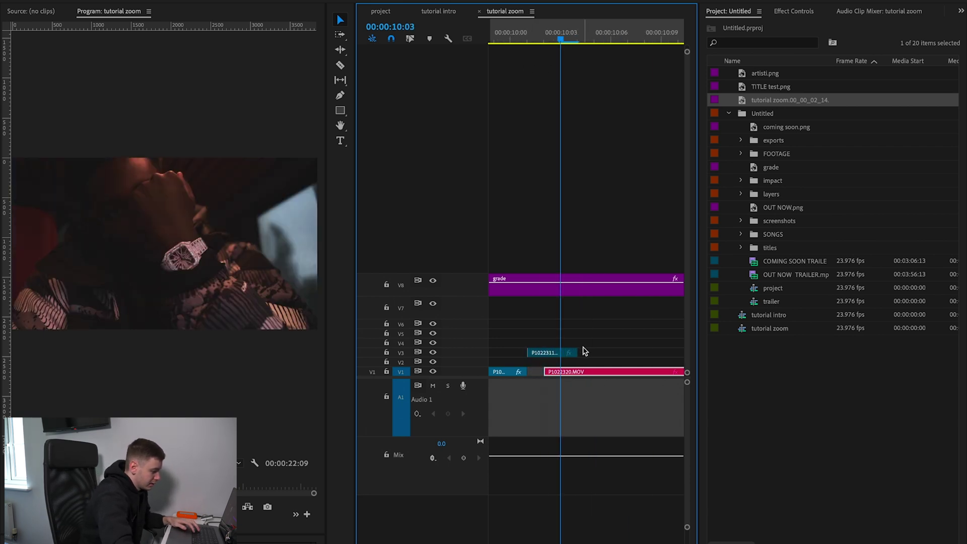
key(minus)
click(529, 43)
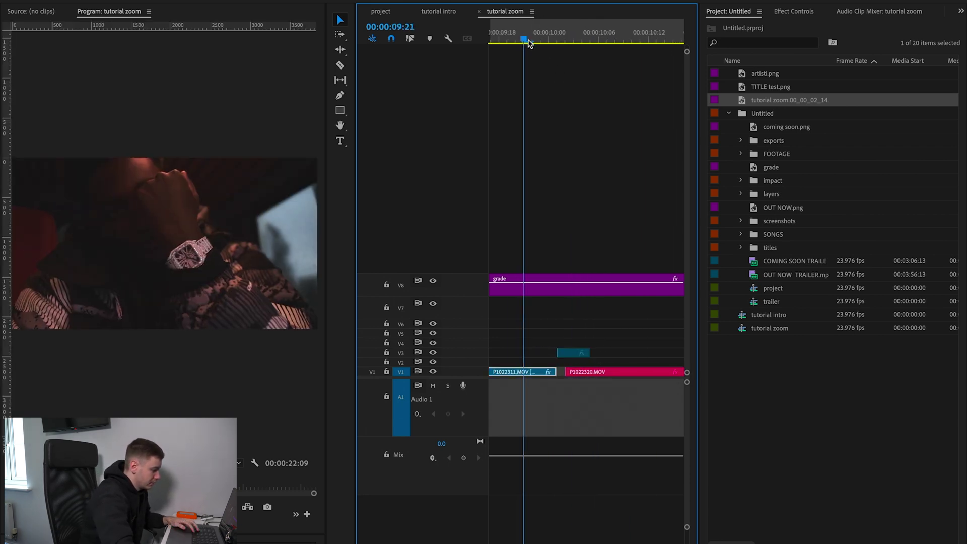
drag(529, 43, 557, 42)
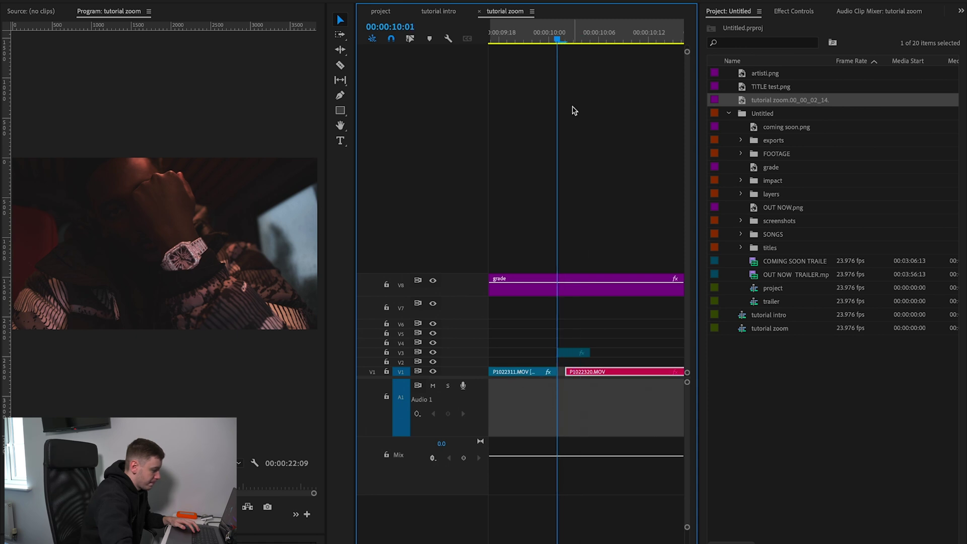
click(566, 354)
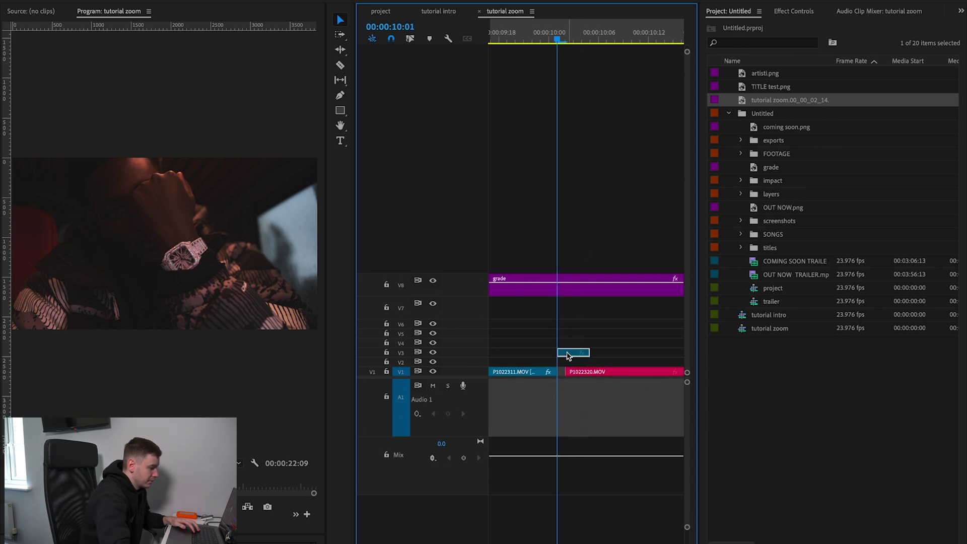
click(794, 11)
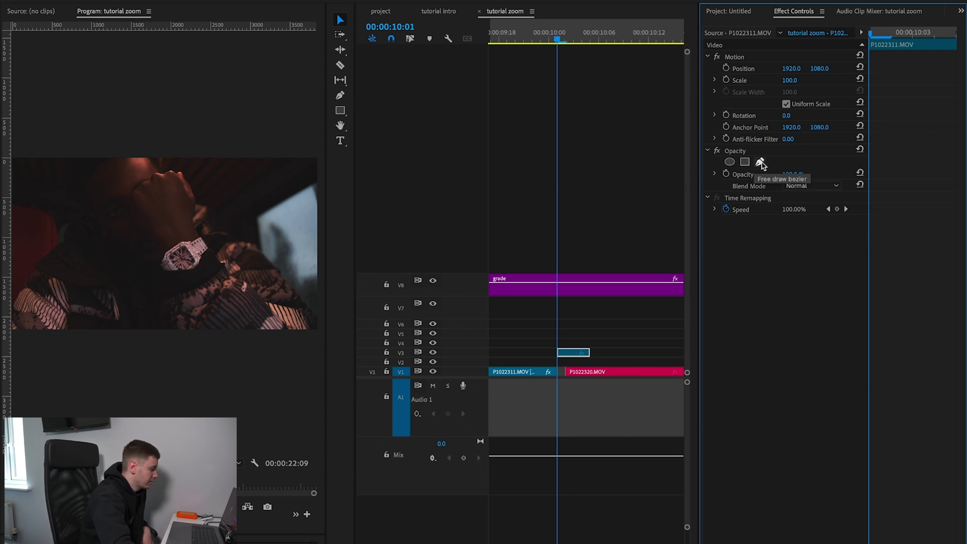
Draw a four-point freehand opacity mask around the watch face at 200% Program monitor zoom
click(761, 162)
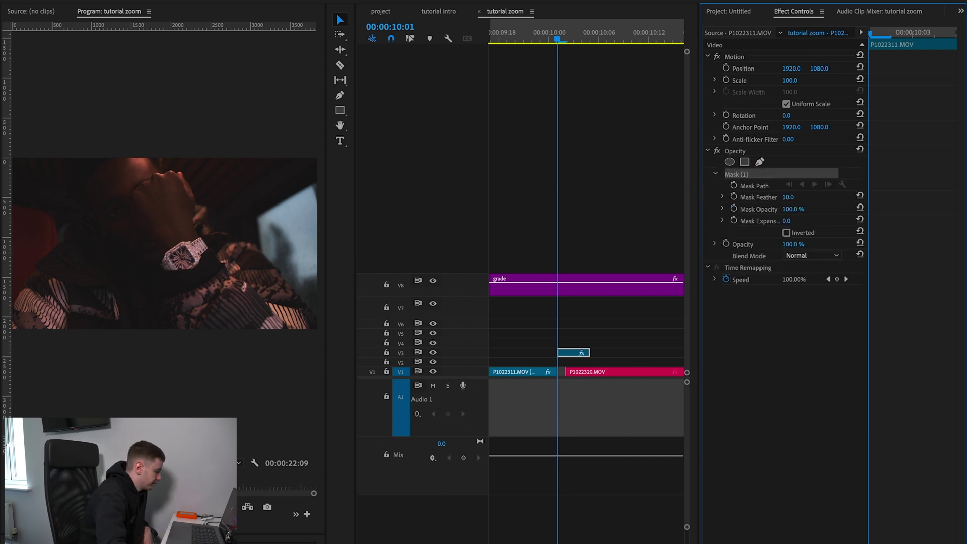
click(93, 463)
click(93, 415)
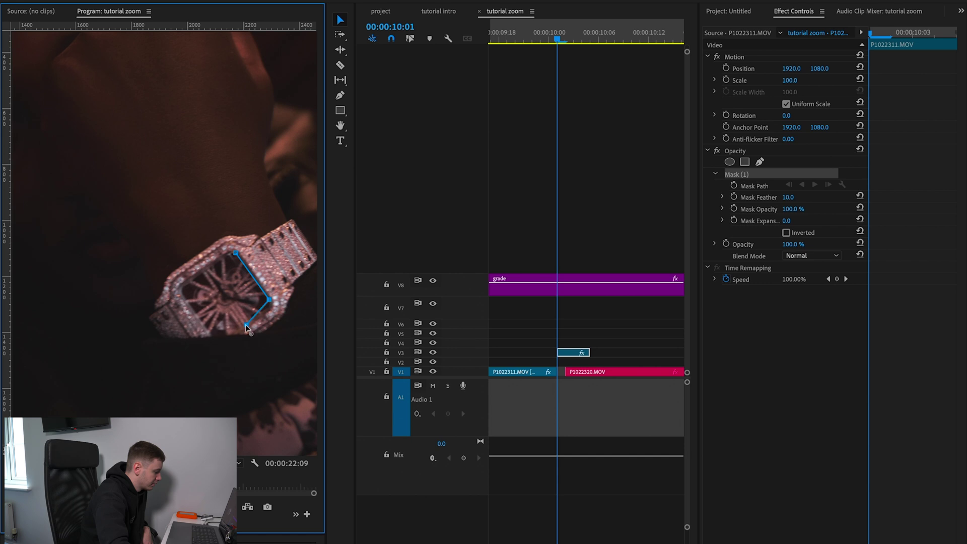
click(227, 338)
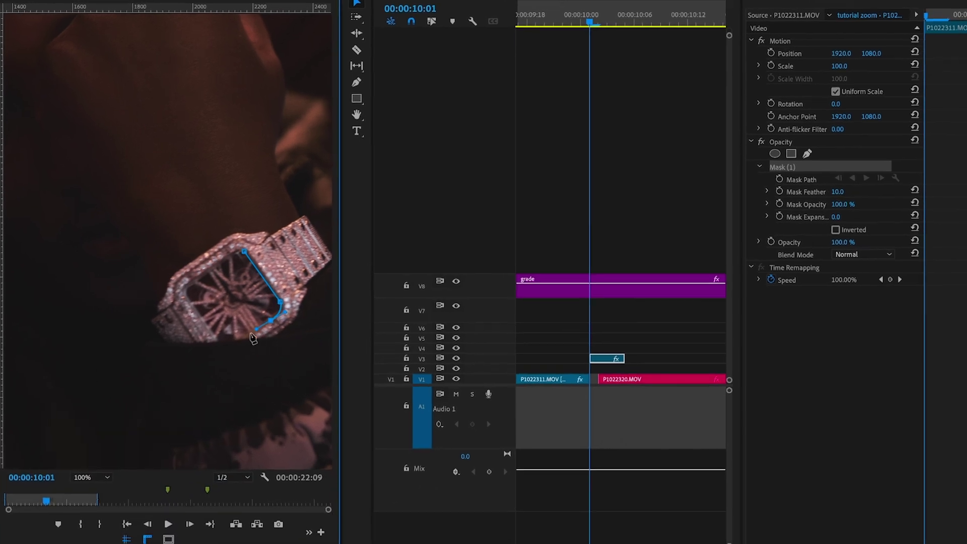
click(248, 251)
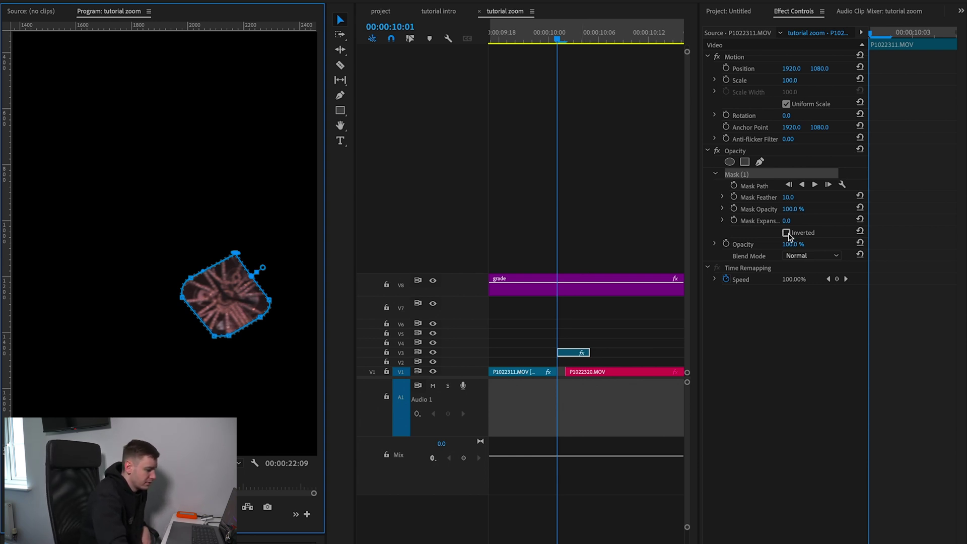
Invert the watch mask and set Mask Feather to 23 and Mask Expansion to 4
click(786, 233)
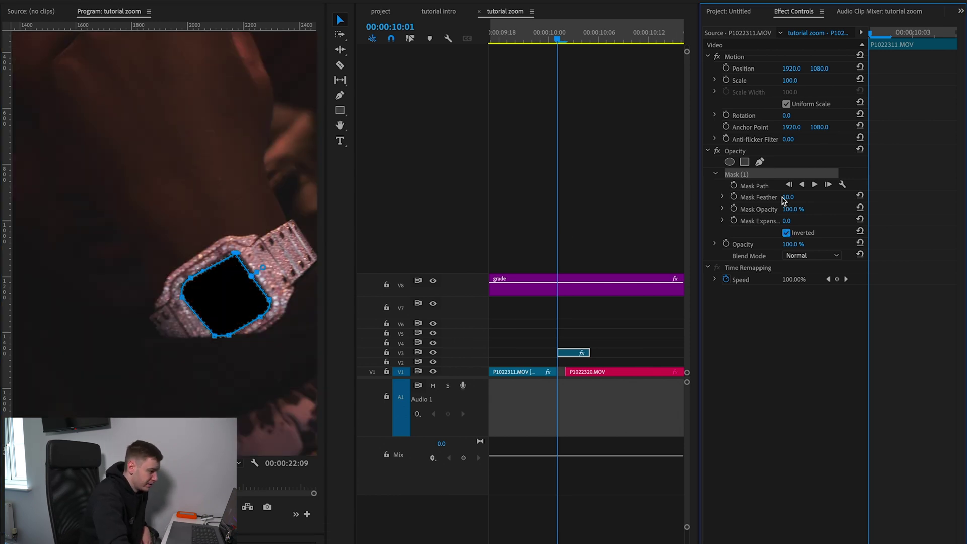
drag(263, 268, 269, 262)
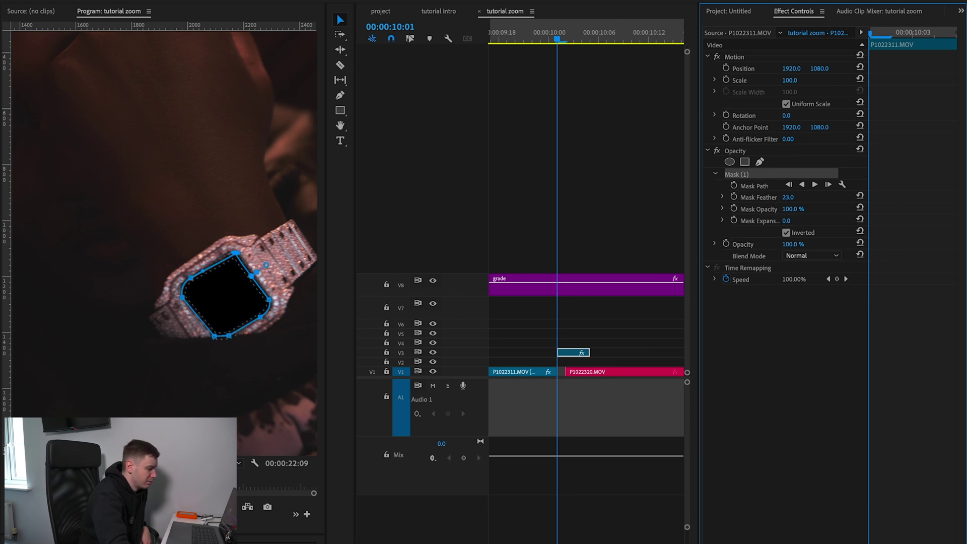
drag(257, 271, 262, 267)
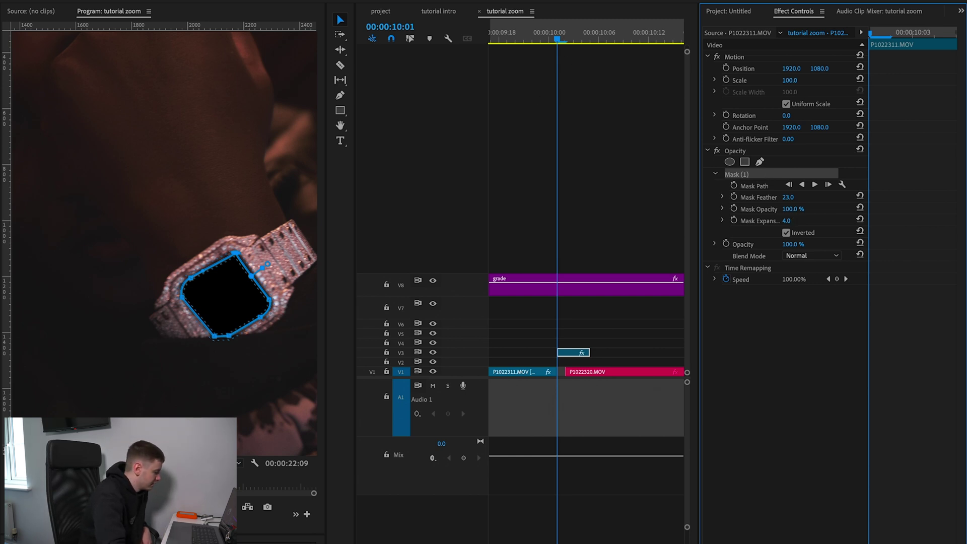
Preview the masked frame at full view, reselect the V3 clip, widen Effect Controls and enable Scale keyframing
key(shift+2)
drag(559, 40, 579, 58)
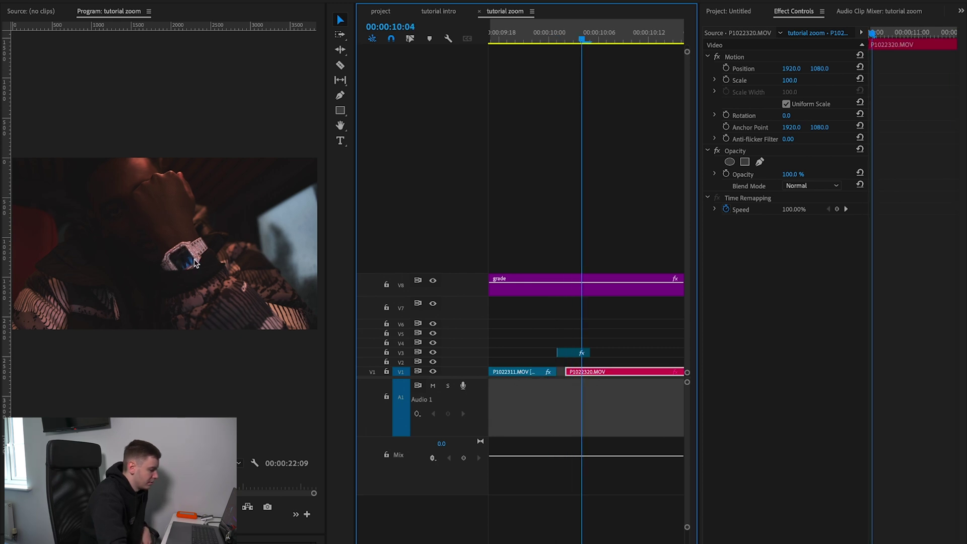
drag(580, 37, 557, 42)
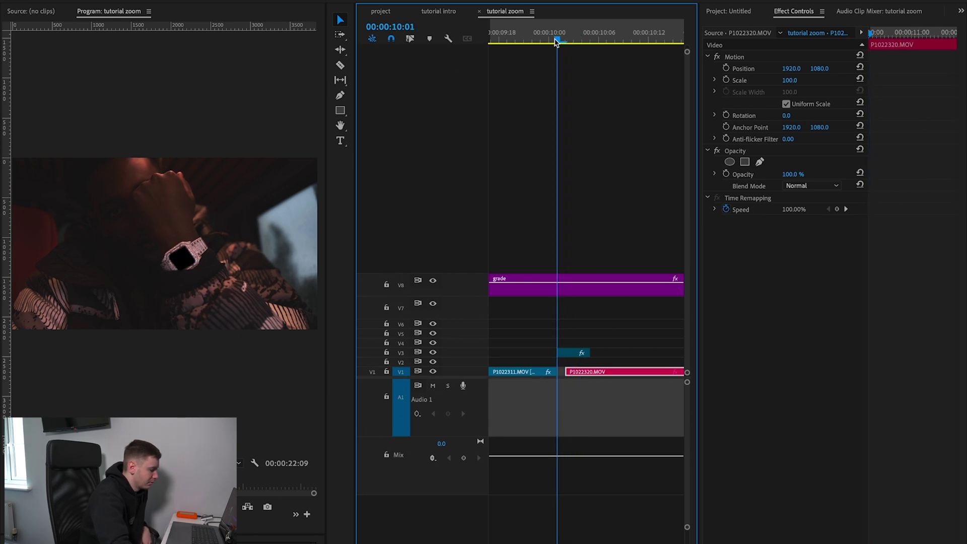
click(568, 354)
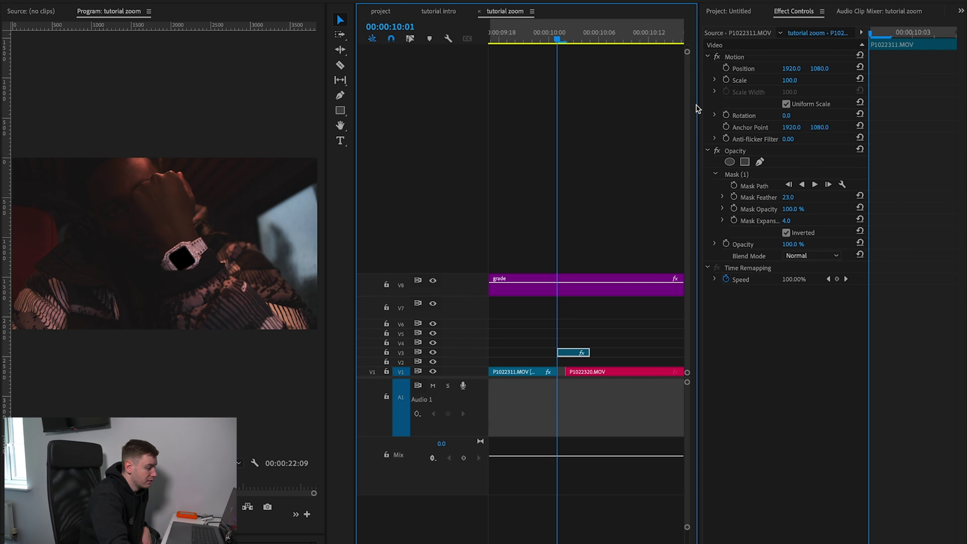
drag(698, 105, 640, 105)
click(668, 80)
Set starting Position keyframing, then a few frames later scale the clip up to 253%
click(669, 68)
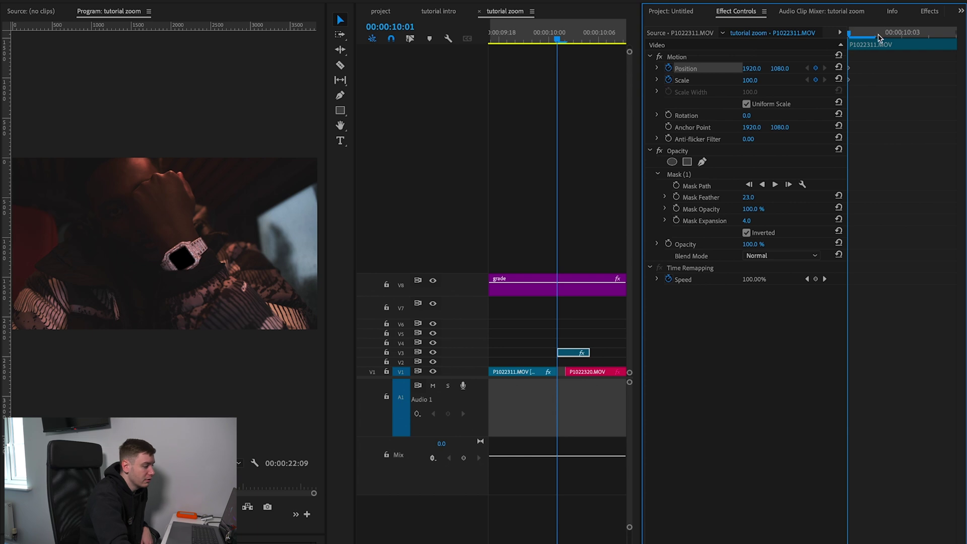
drag(874, 34, 930, 44)
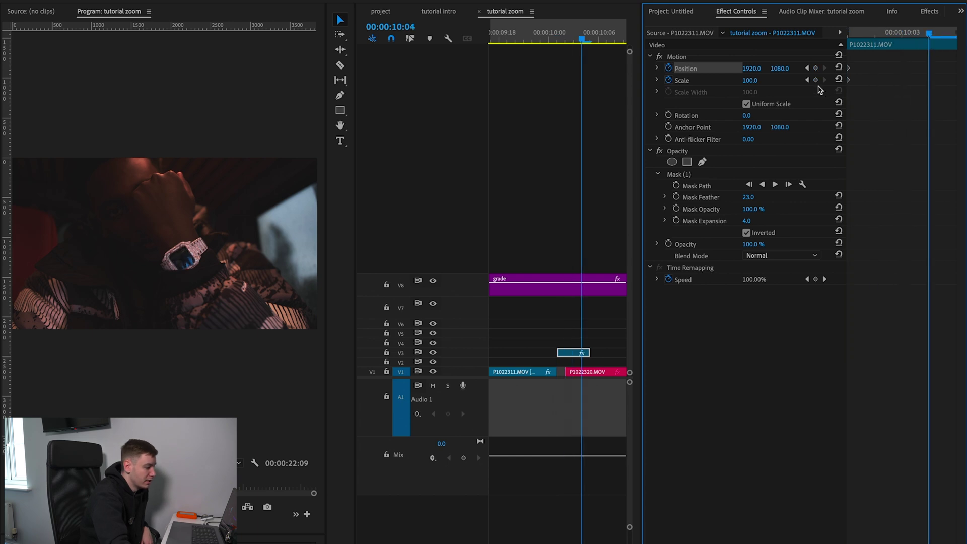
click(815, 80)
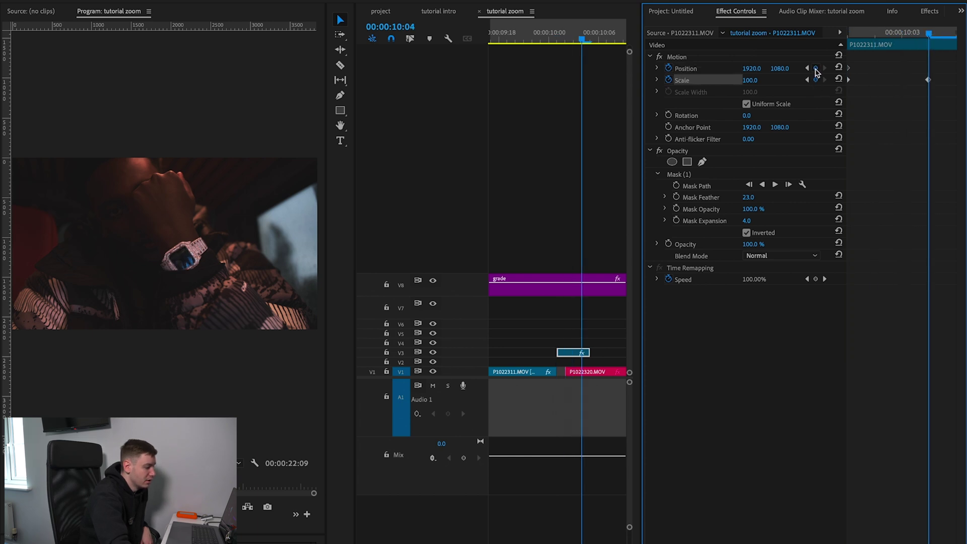
click(815, 68)
drag(749, 80, 362, 199)
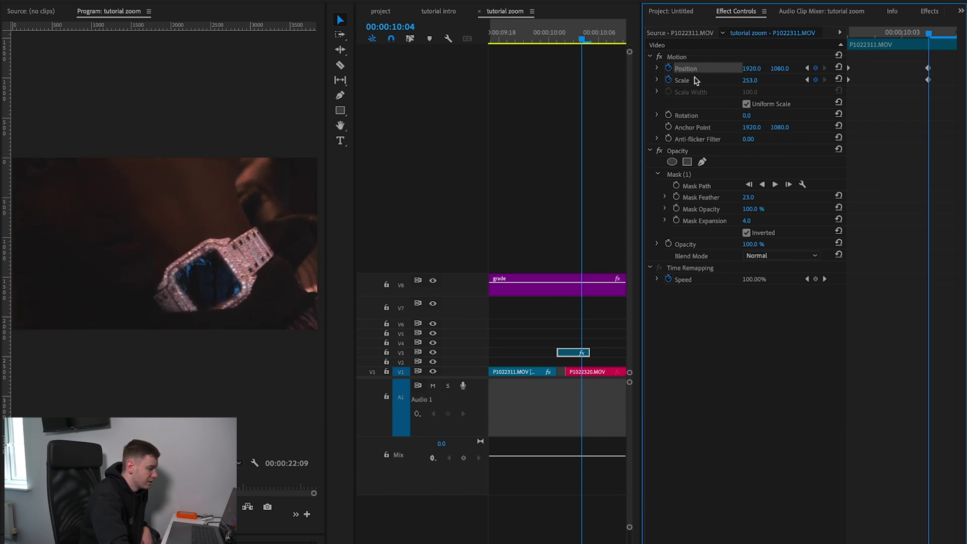
Zoom deep into the watch face: Scale 1523.5 and Position -1035.0, -1566.7
drag(752, 69, 635, 70)
drag(778, 69, 670, 69)
drag(751, 80, 715, 68)
drag(779, 68, 710, 69)
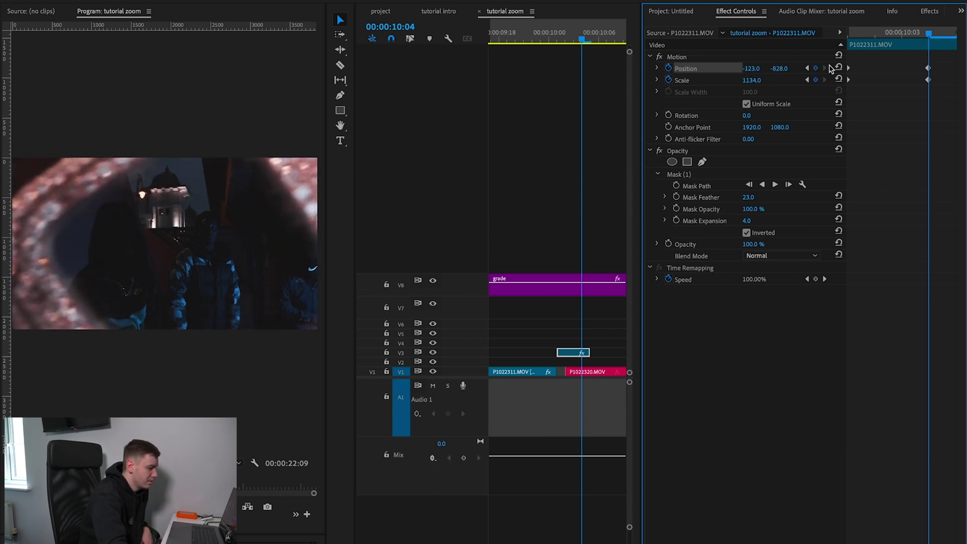
mouse_move(780, 72)
mouse_down()
mouse_move(751, 72)
mouse_move(755, 81)
mouse_move(725, 69)
mouse_move(773, 69)
mouse_move(759, 80)
mouse_move(730, 70)
mouse_move(770, 68)
mouse_move(735, 69)
mouse_move(765, 80)
mouse_up()
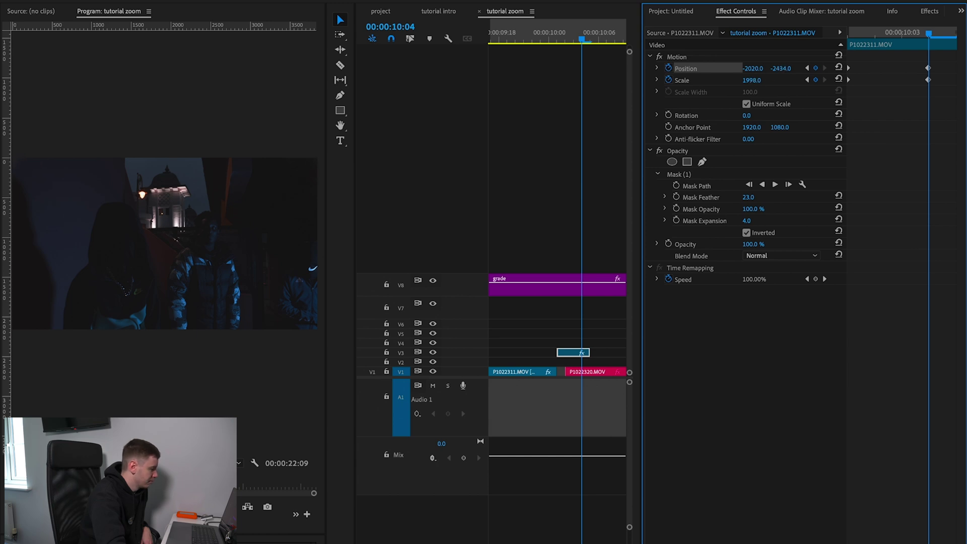
Move the end keyframes later, shift the cut between the clips earlier, and deselect
mouse_move(925, 37)
mouse_down()
mouse_move(847, 44)
mouse_move(928, 47)
mouse_up()
drag(932, 80, 955, 80)
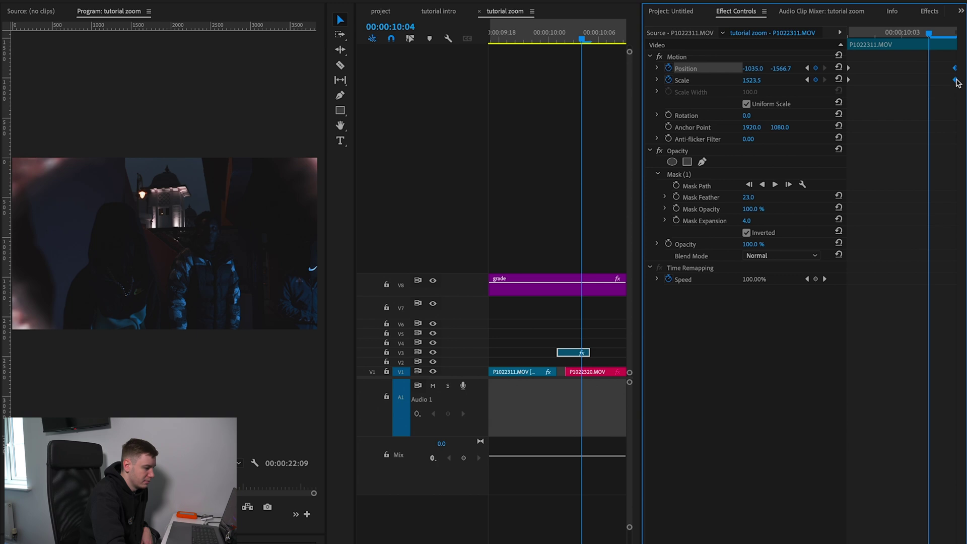
drag(562, 375, 557, 374)
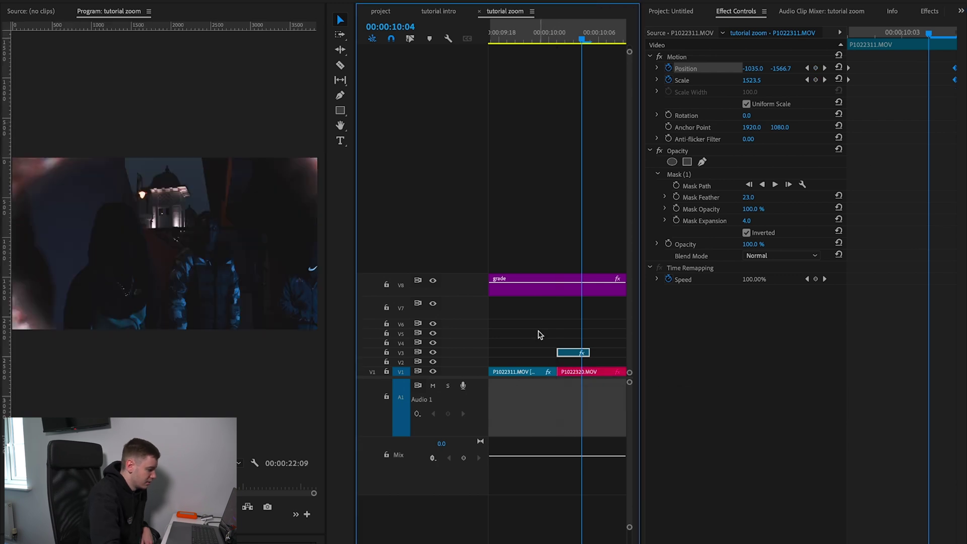
click(539, 334)
Set the V1 P1022311.MOV clip to 50% speed, review the cut, and extend the masked V3 clip
key(minus)
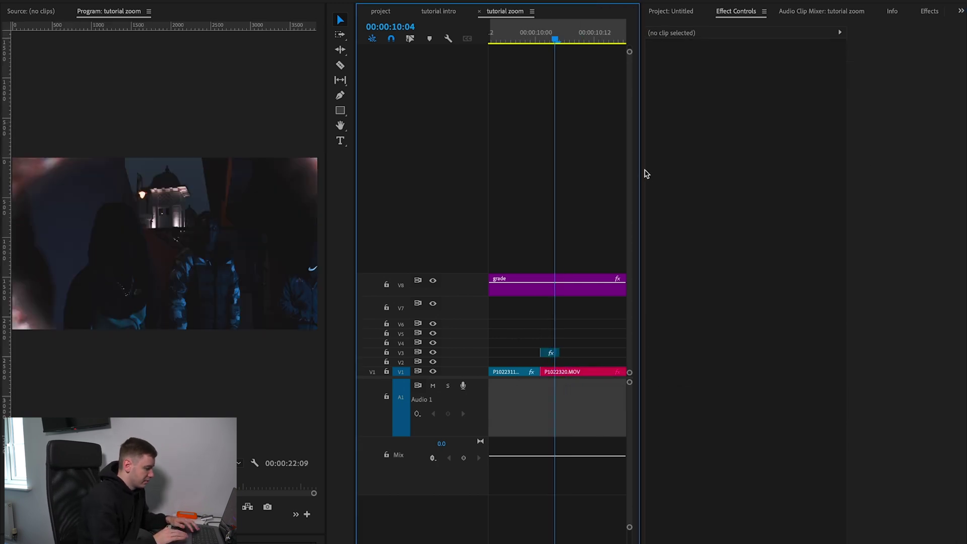
drag(639, 170, 686, 171)
key(Left)
key(Left)
key(Left)
key(Left)
key(Left)
key(Left)
key(space)
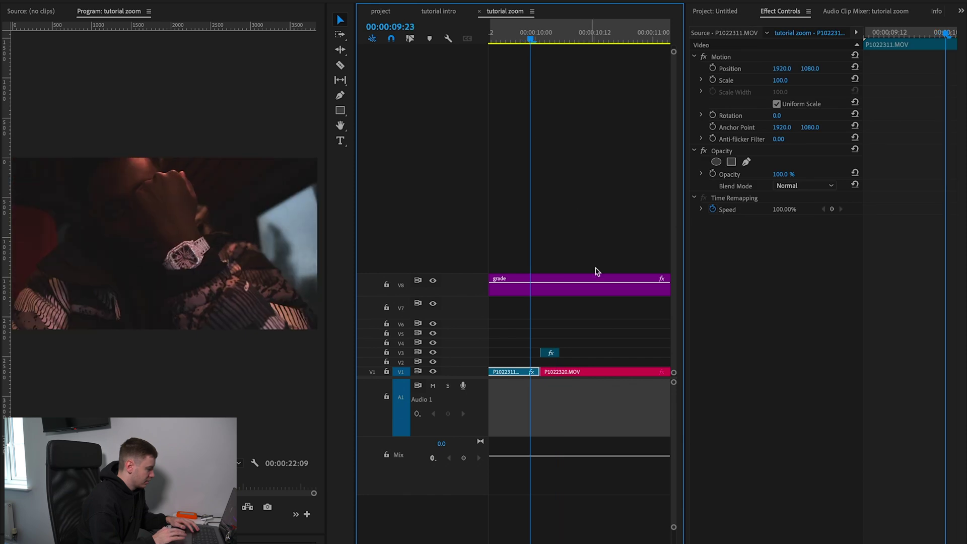
key(Up)
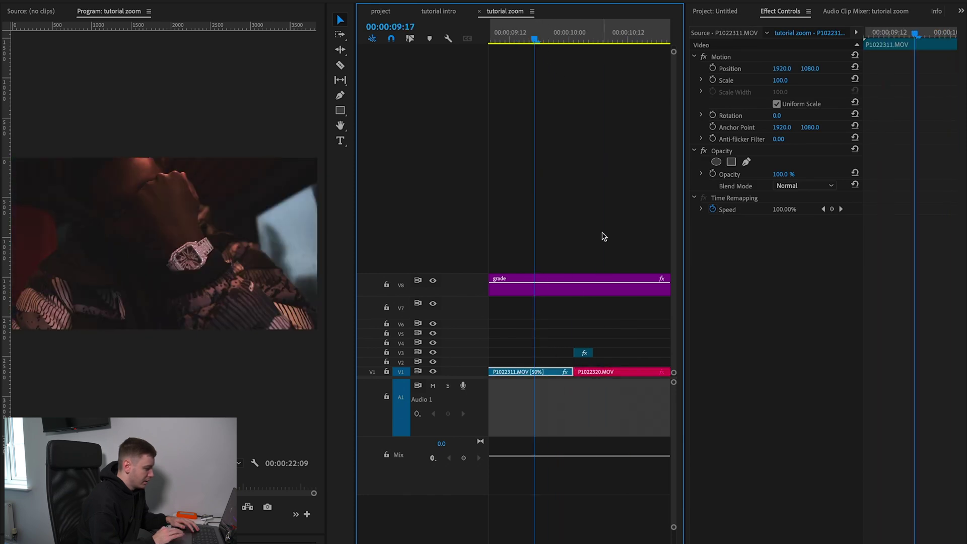
key(space)
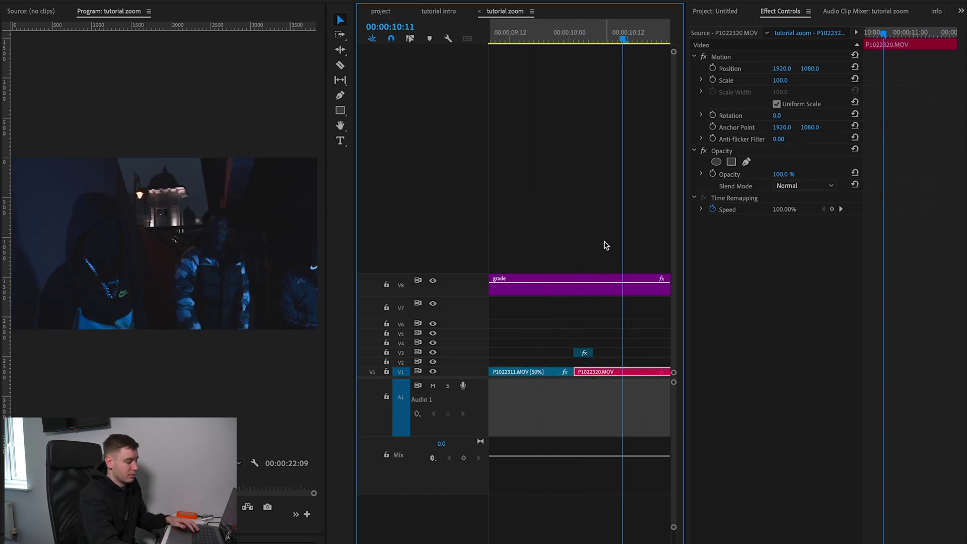
drag(540, 31, 608, 31)
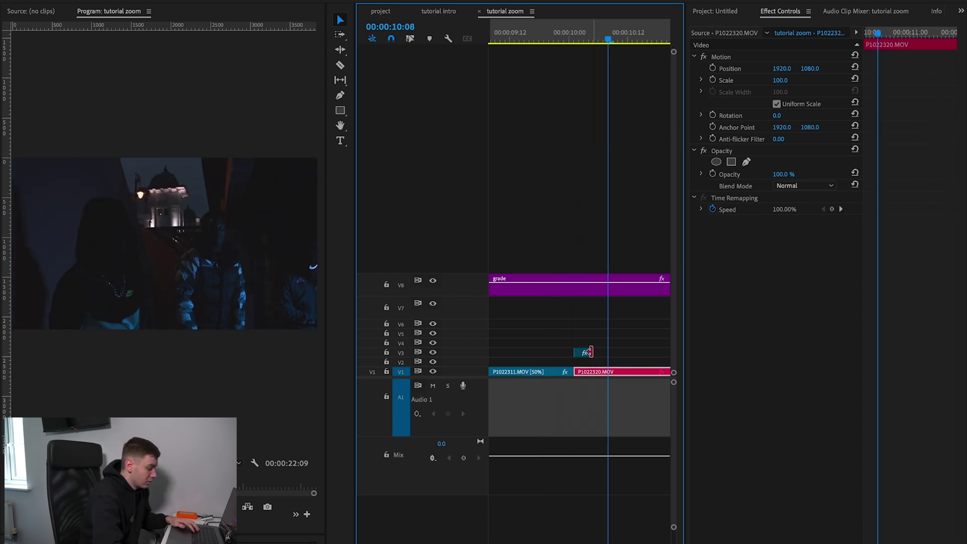
mouse_move(590, 351)
mouse_down()
mouse_move(659, 352)
mouse_move(594, 352)
mouse_up()
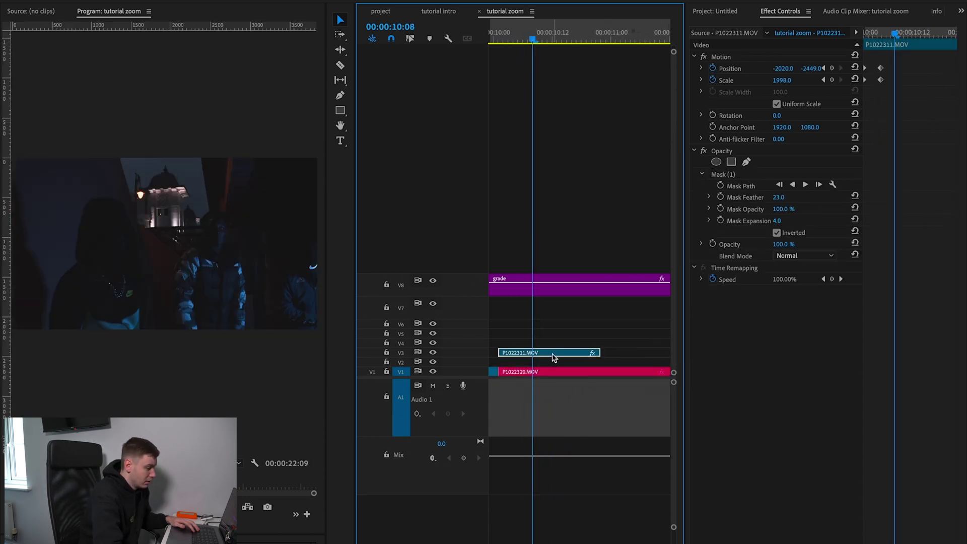
Drag the final Position and Scale keyframes later and scrub through the slower zoom
click(881, 68)
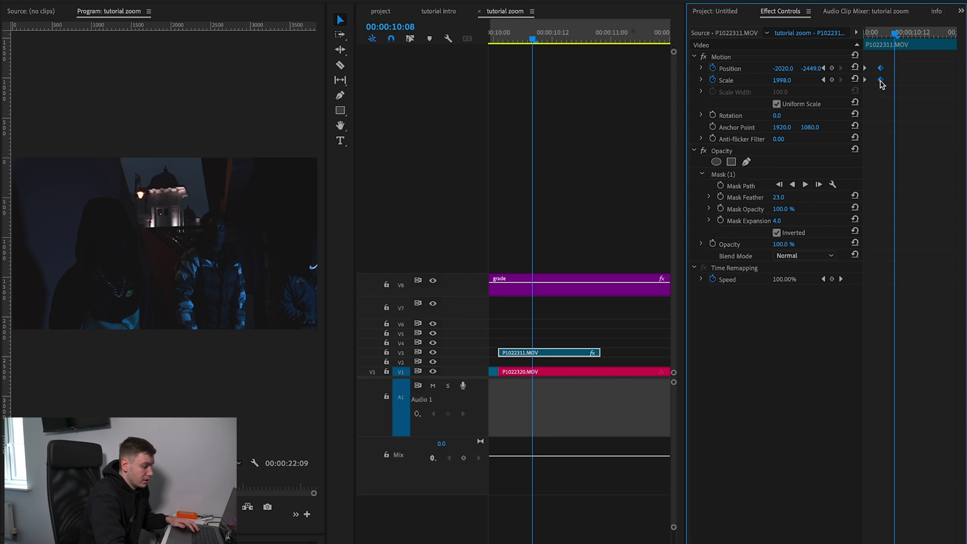
drag(881, 81, 955, 79)
scroll(559, 210, up, 2)
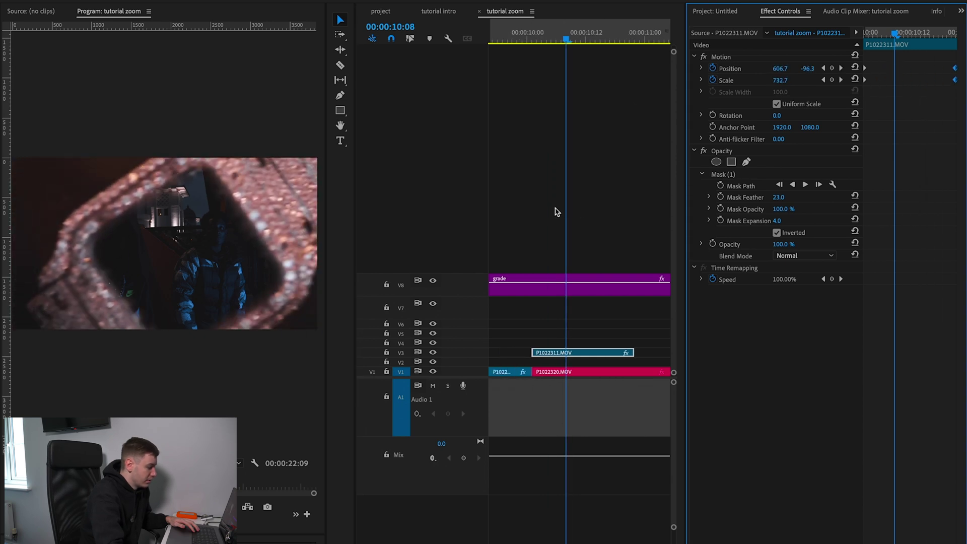
drag(511, 34, 585, 40)
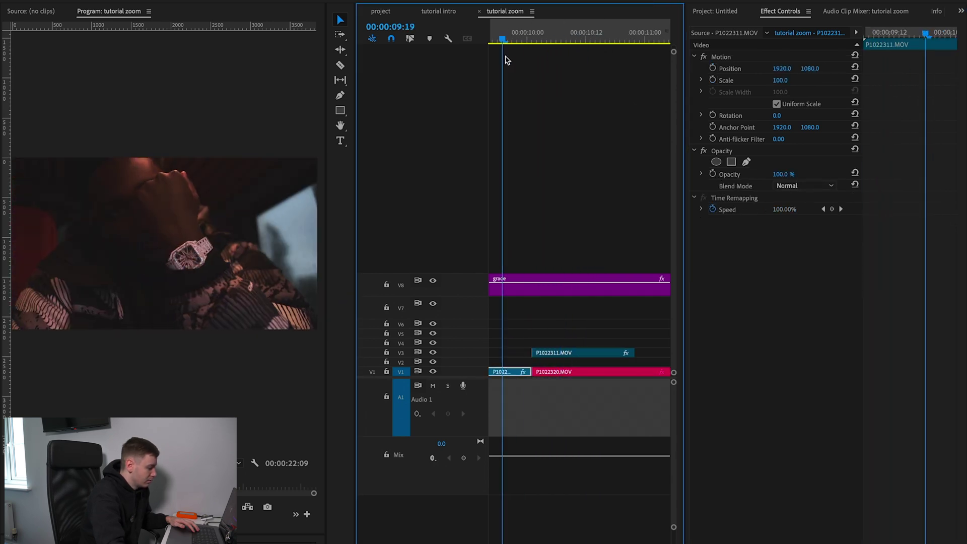
Zoom the timeline out and play the transition from just before the cut
key(minus)
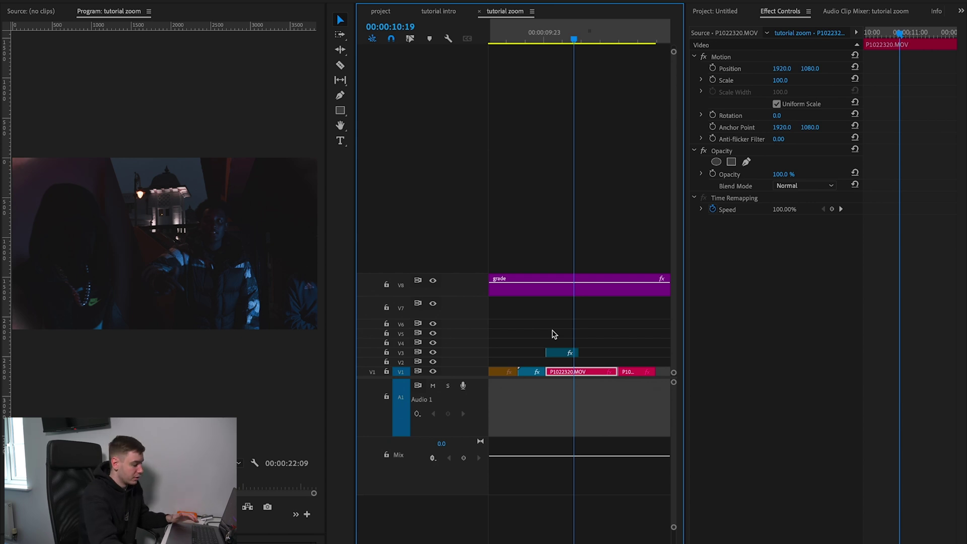
click(532, 34)
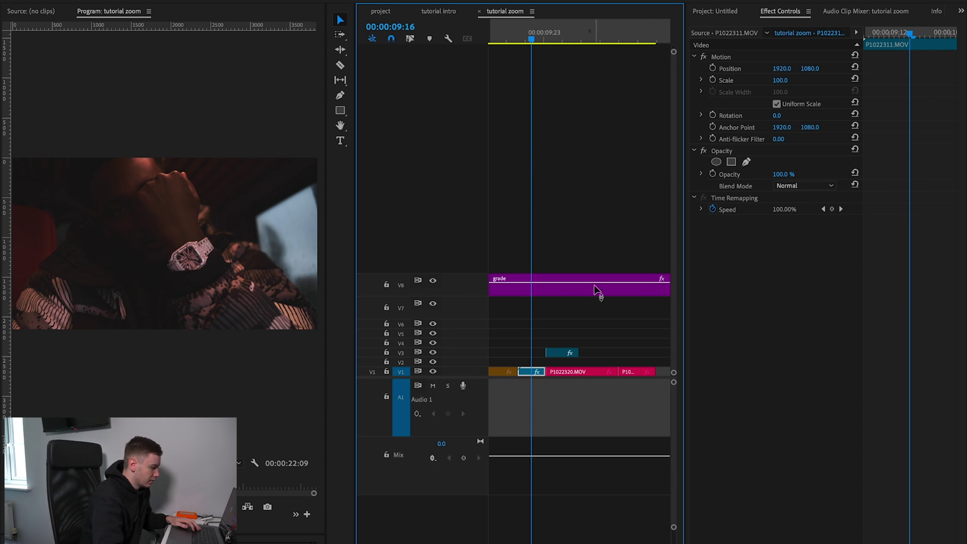
key(space)
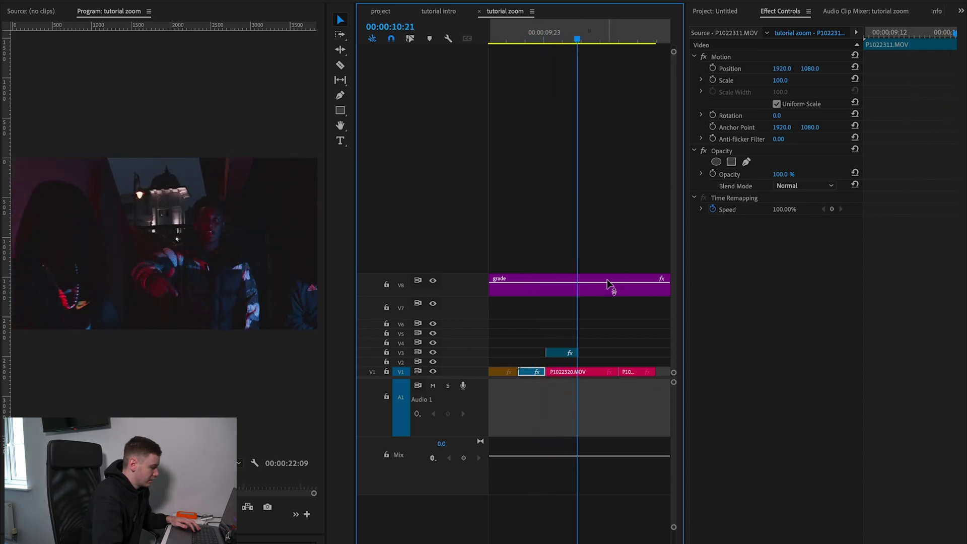
click(536, 44)
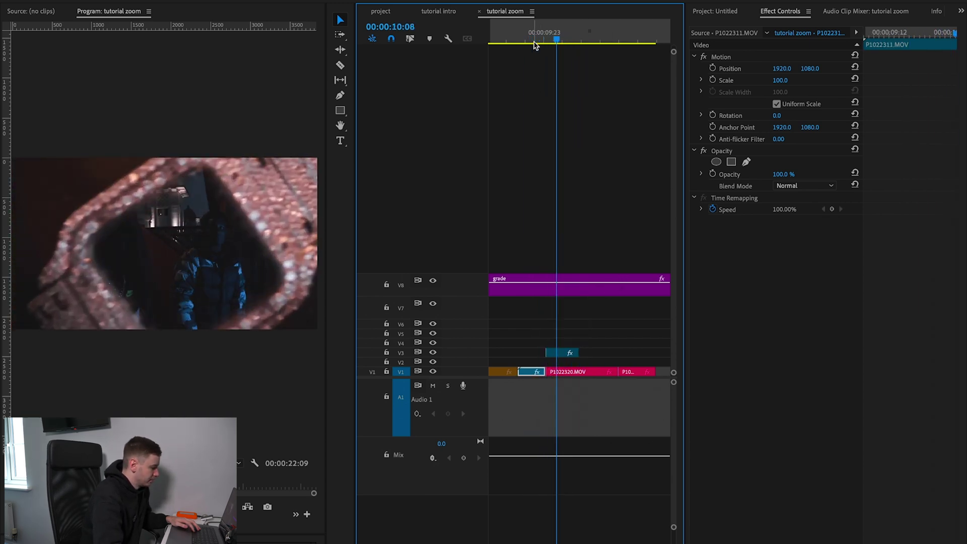
key(space)
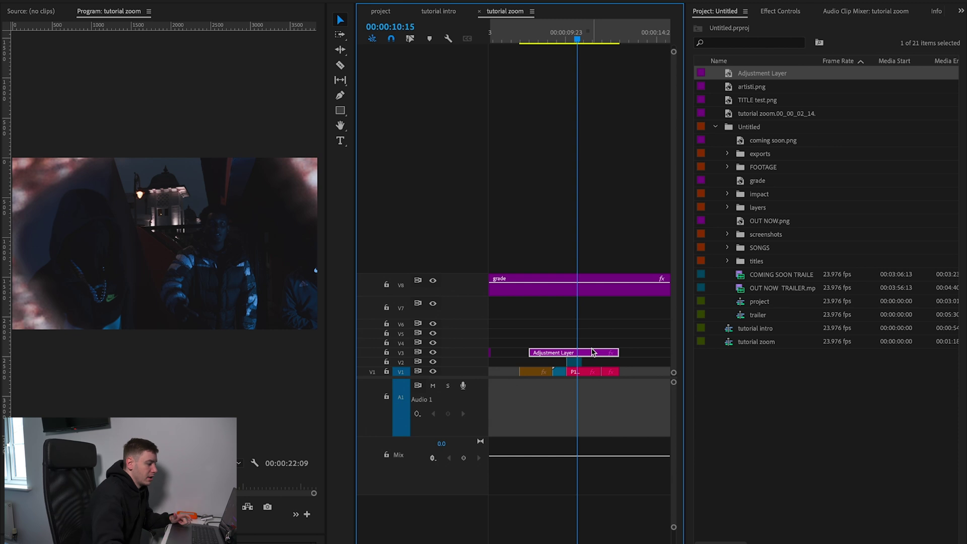
Switch to the Effects panel and play back the speed transition on the adjustment layer
click(961, 11)
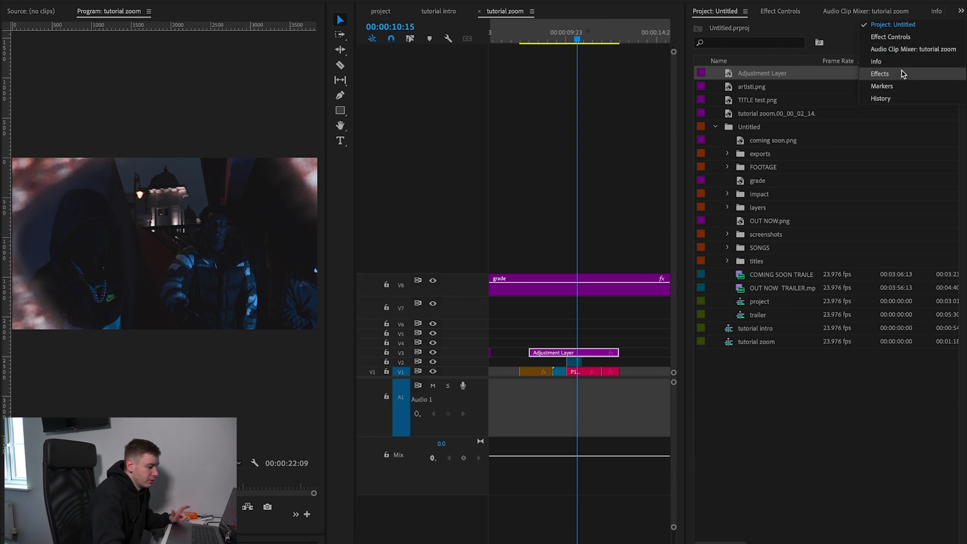
click(902, 74)
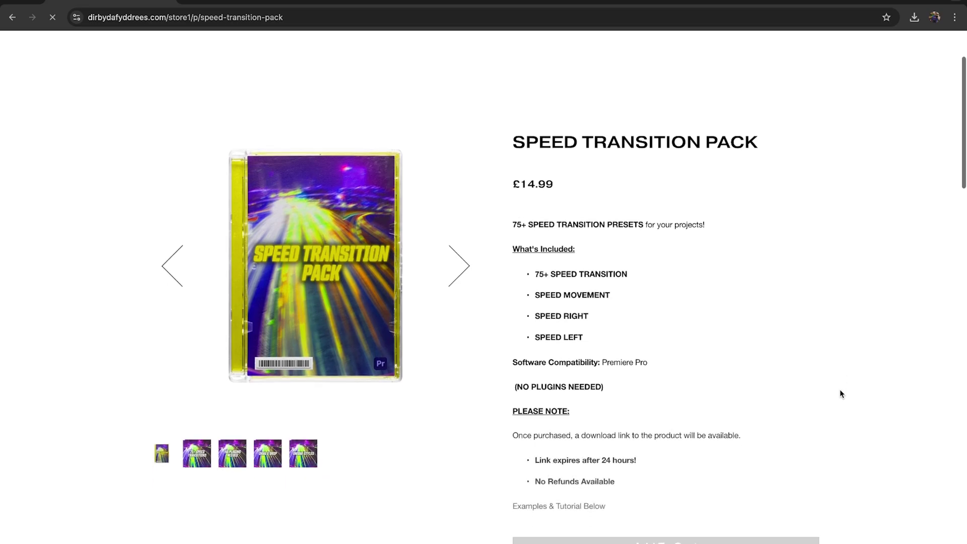
scroll(839, 390, down, 1)
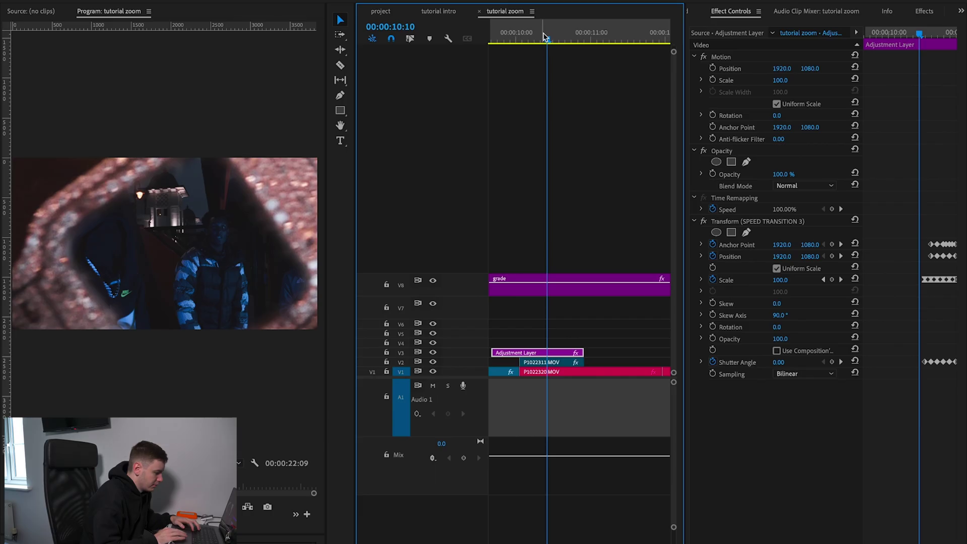
drag(544, 36, 511, 63)
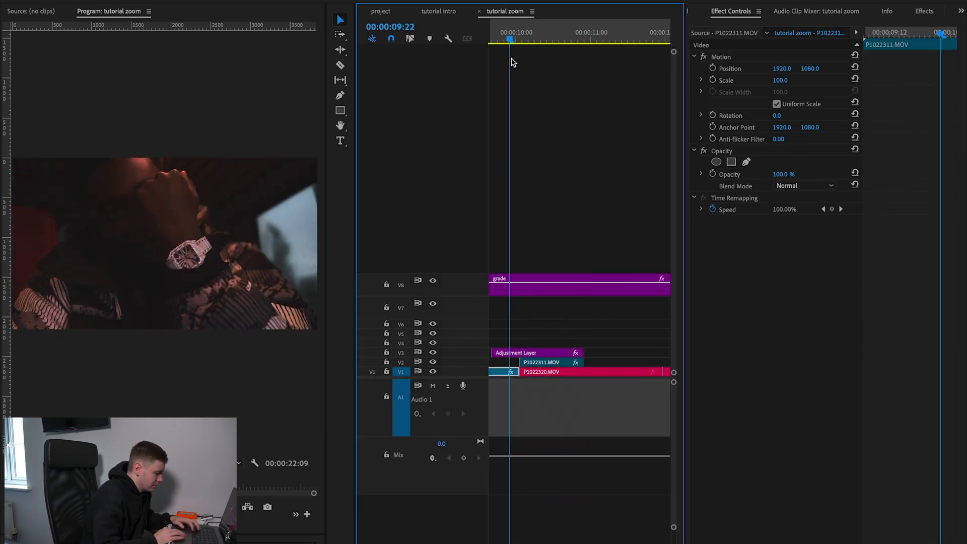
key(minus)
key(space)
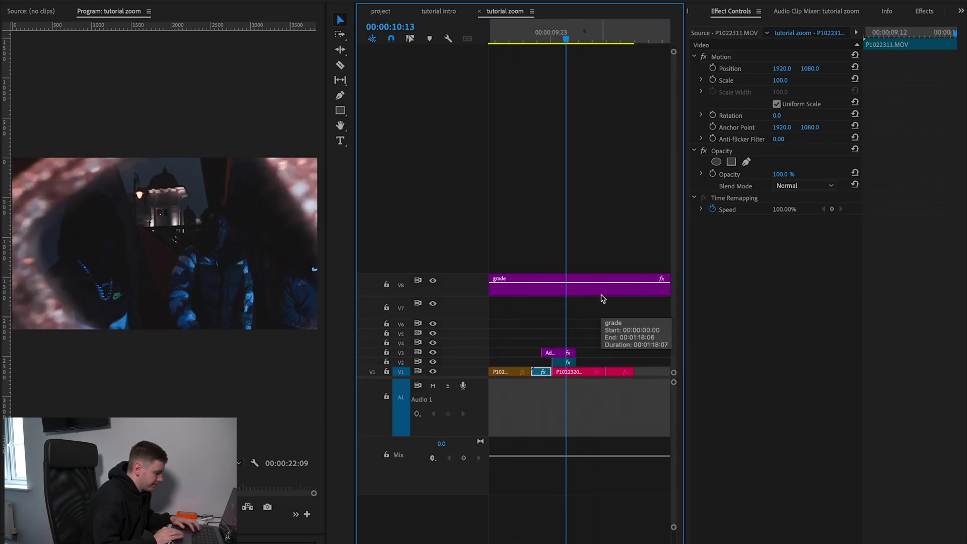
key(space)
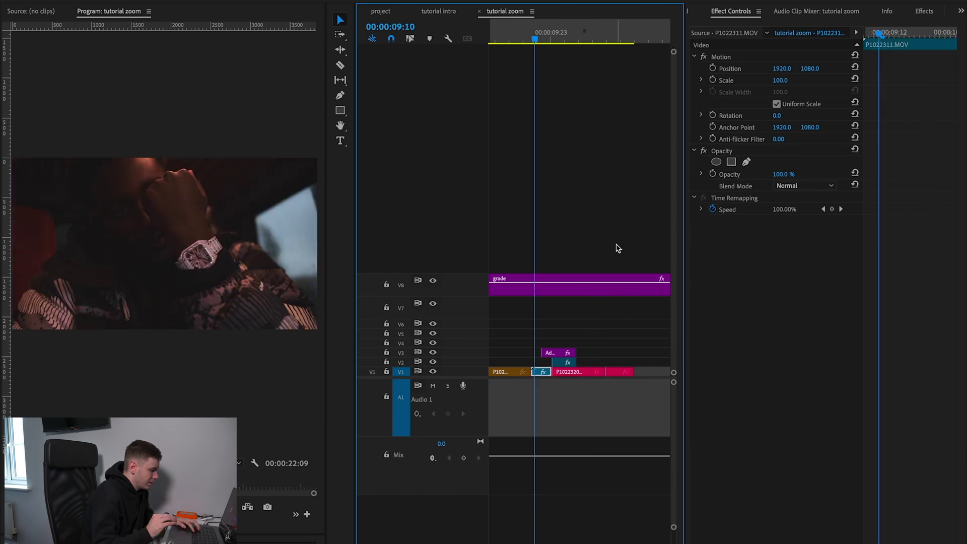
key(space)
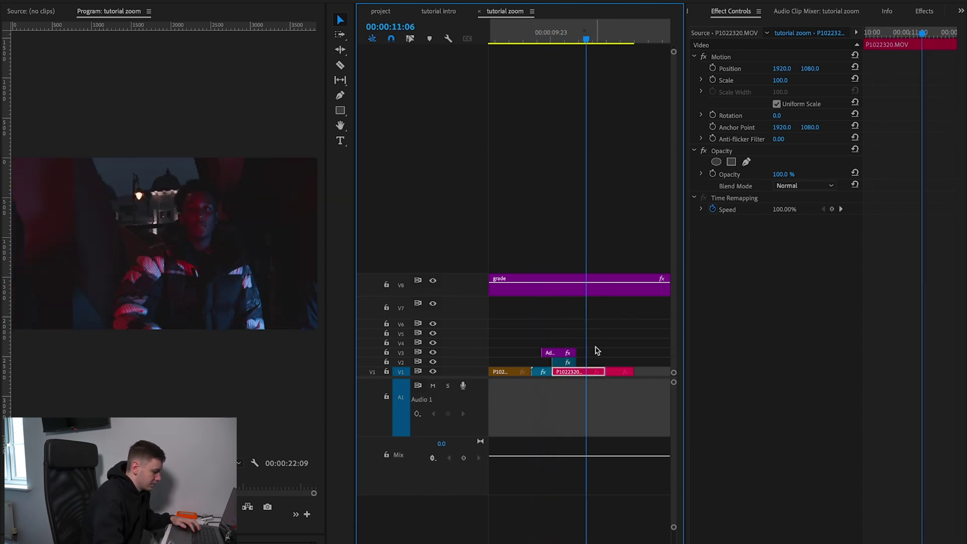
Duplicate the V3 adjustment layer onto V4 and replay the doubled speed transition
key(equal)
mouse_move(605, 39)
mouse_down()
mouse_move(574, 40)
mouse_move(586, 39)
mouse_up()
click(558, 354)
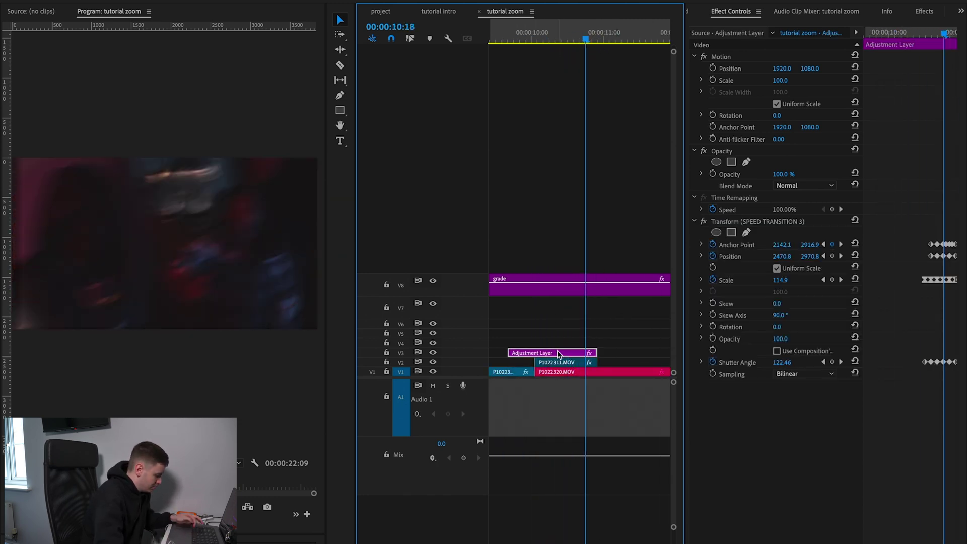
mouse_move(560, 355)
mouse_down()
mouse_move(559, 333)
mouse_move(560, 345)
mouse_up()
click(562, 318)
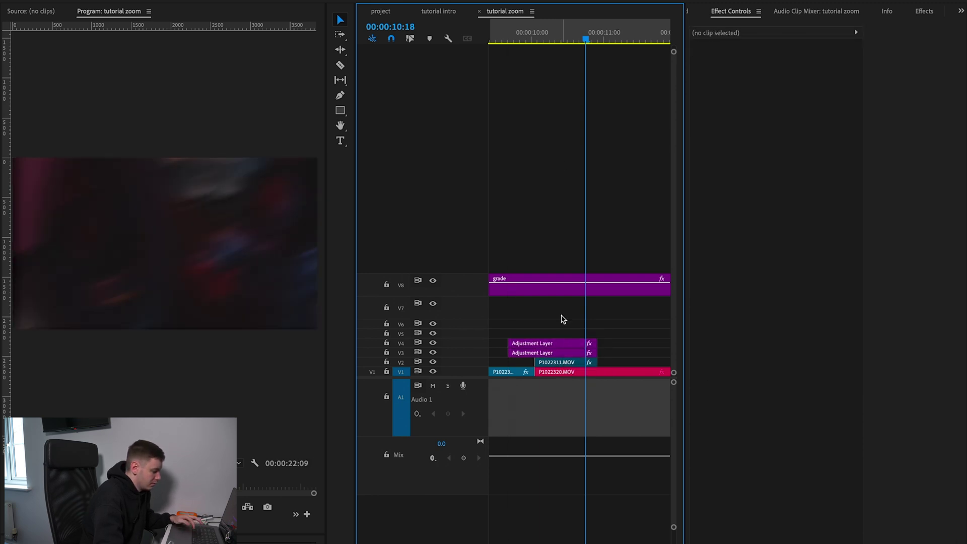
click(513, 38)
key(space)
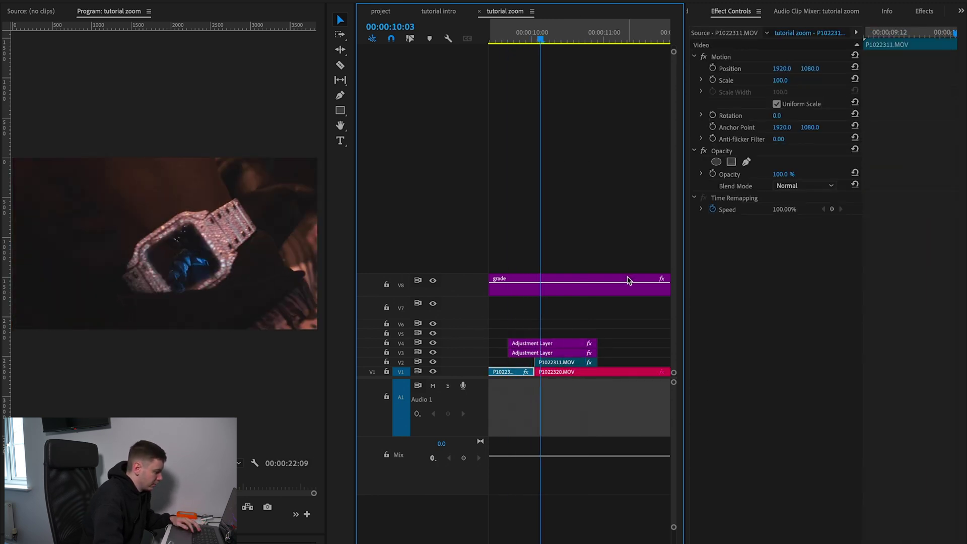
Place a new Adjustment Layer from the project bin on track V5
scroll(627, 288, down, 3)
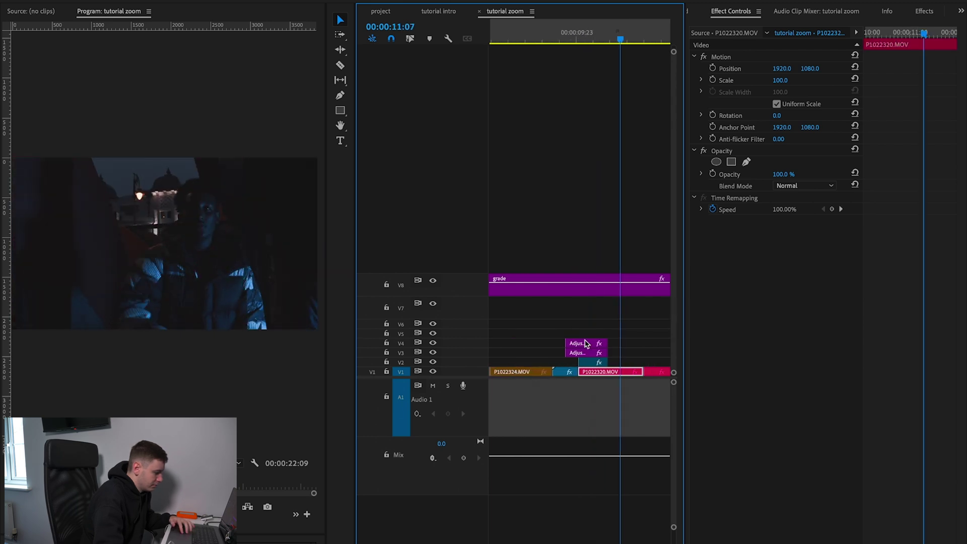
click(698, 11)
drag(730, 72, 563, 340)
Search the Effects panel for 'flash' and browse the flash presets
click(961, 11)
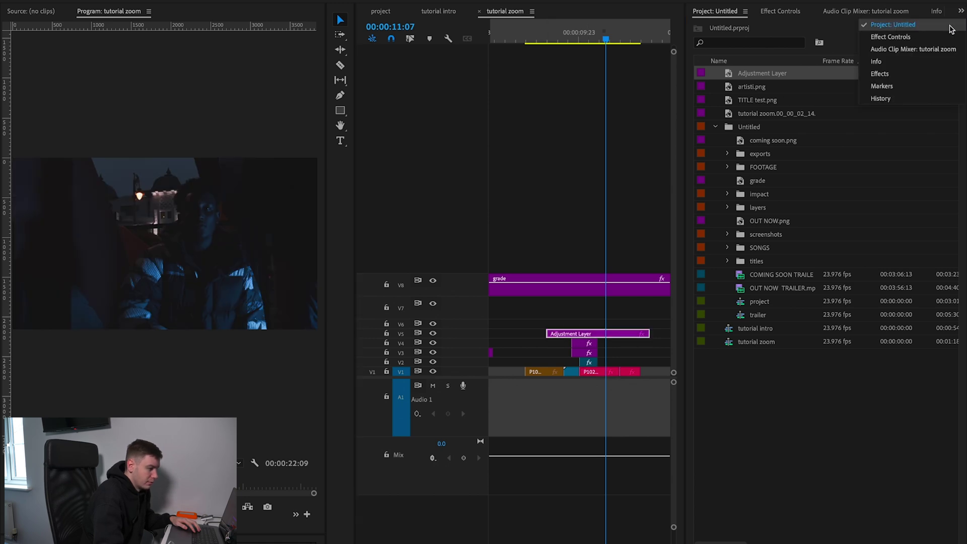
click(877, 67)
click(802, 27)
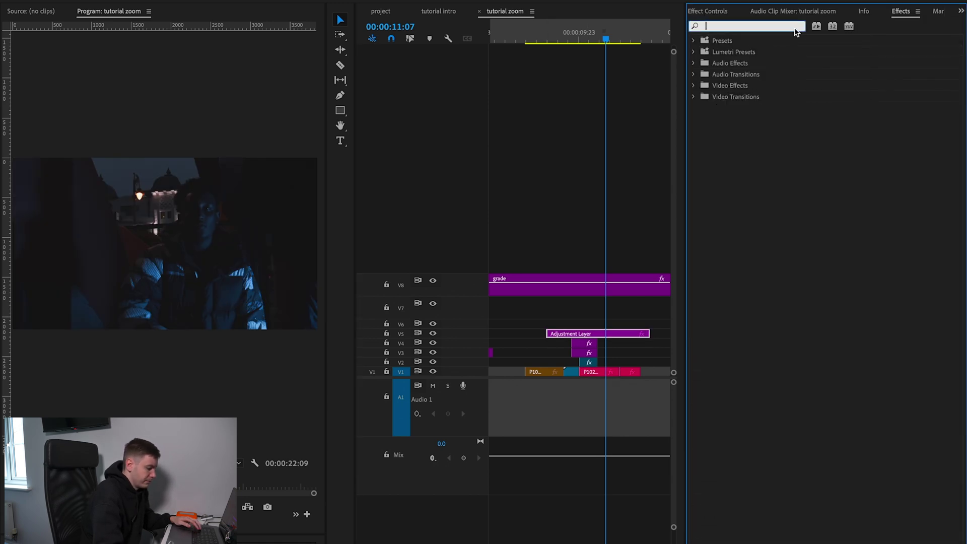
text(flash)
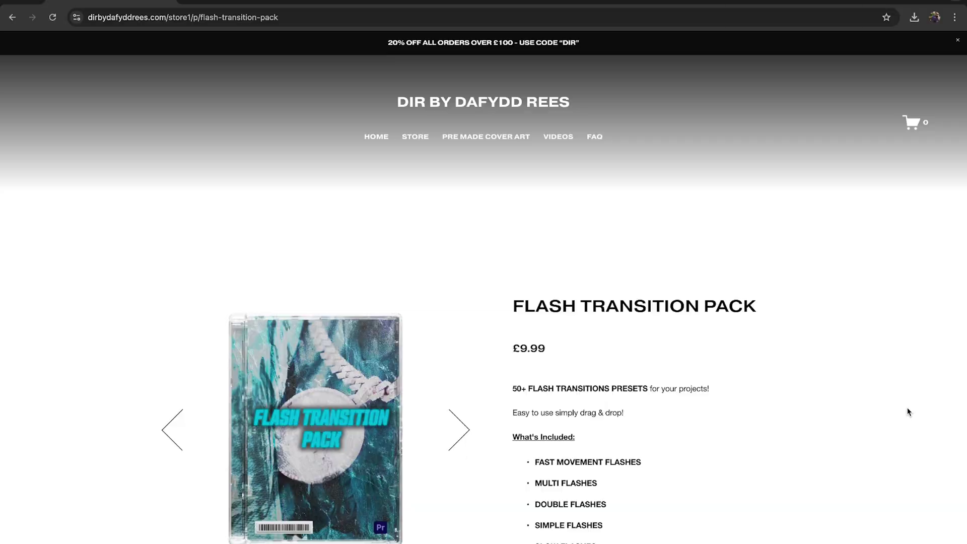
scroll(909, 412, down, 5)
scroll(909, 412, down, 2)
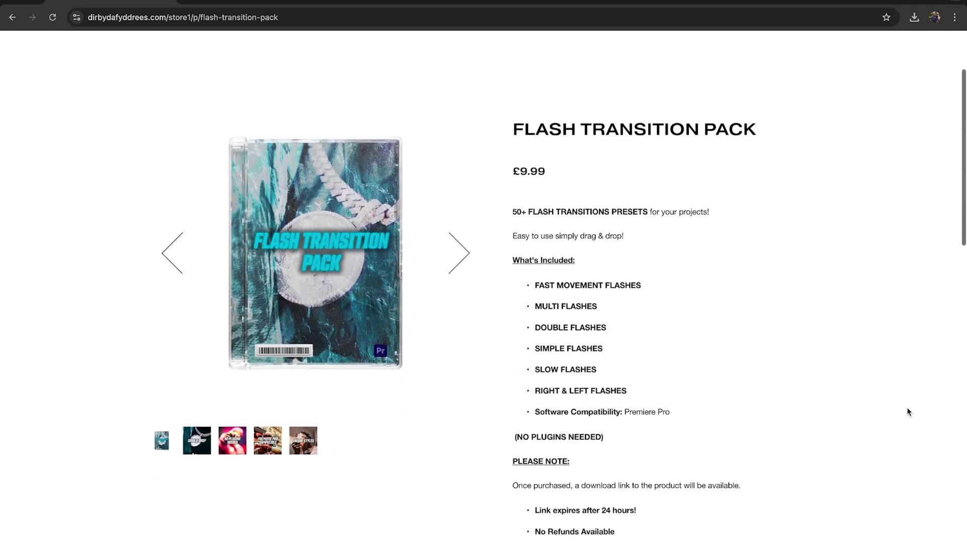
scroll(909, 412, down, 1)
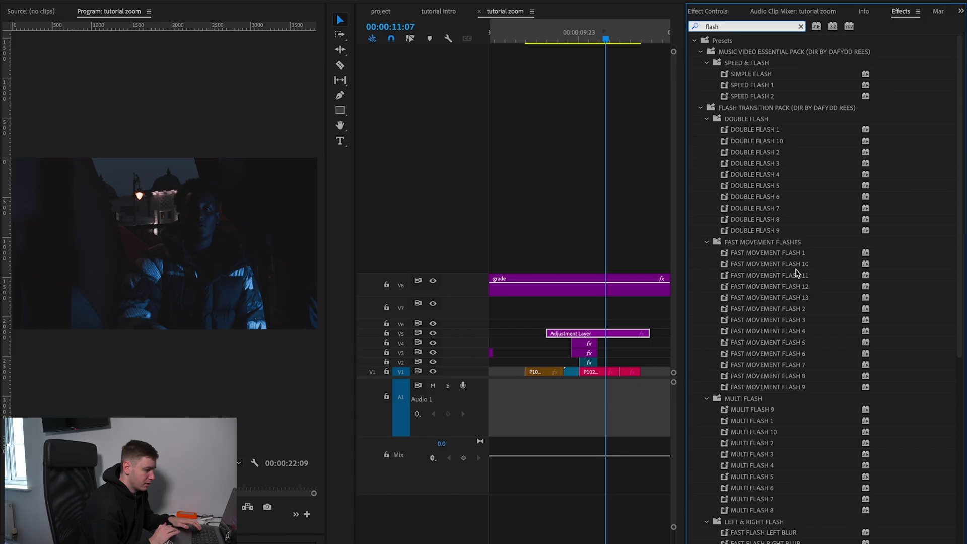
scroll(796, 272, down, 5)
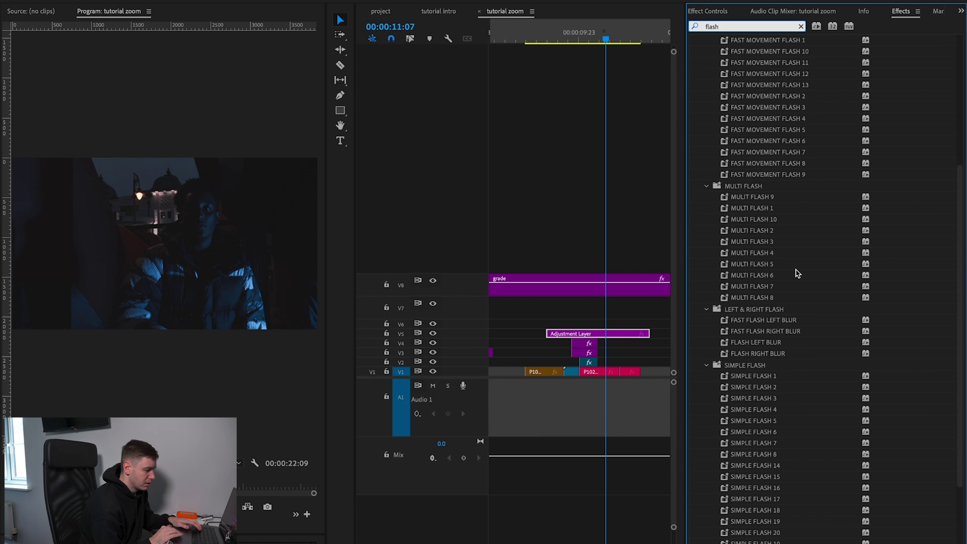
Apply SIMPLE FLASH 2 to the V5 adjustment layer and shift the FLASH clip slightly later
scroll(796, 272, up, 3)
scroll(789, 251, down, 3)
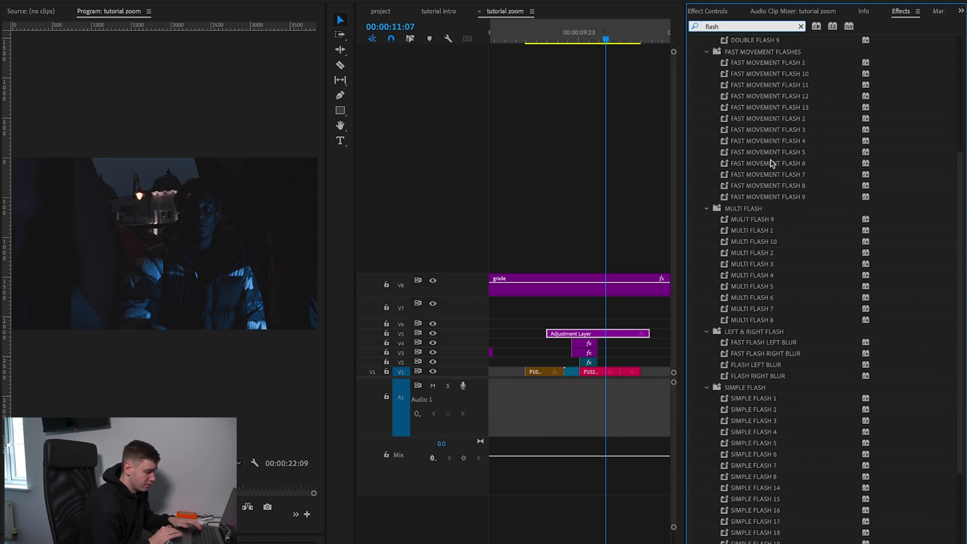
scroll(751, 332, down, 2)
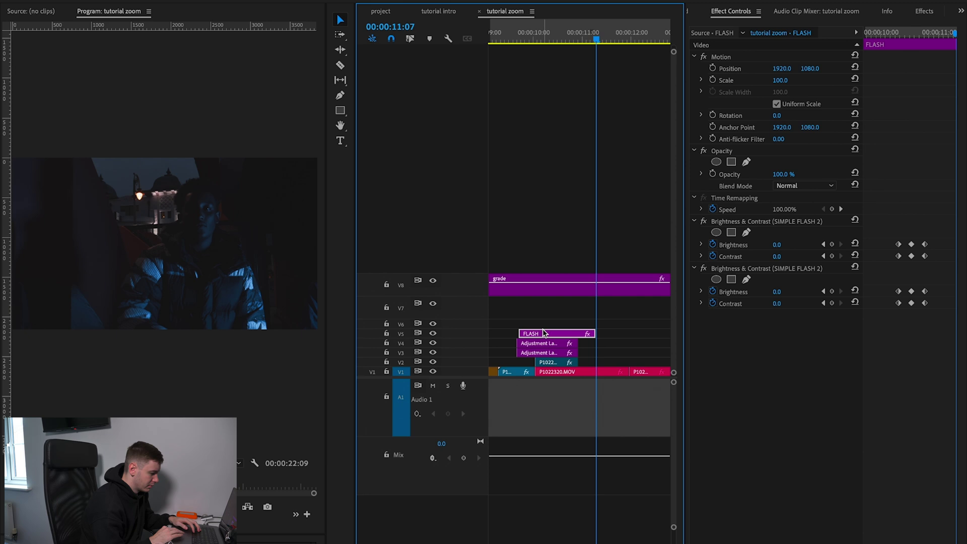
drag(543, 332, 560, 333)
At 00:00:10:22, select all six flash keyframes and nudge them slightly later
click(579, 25)
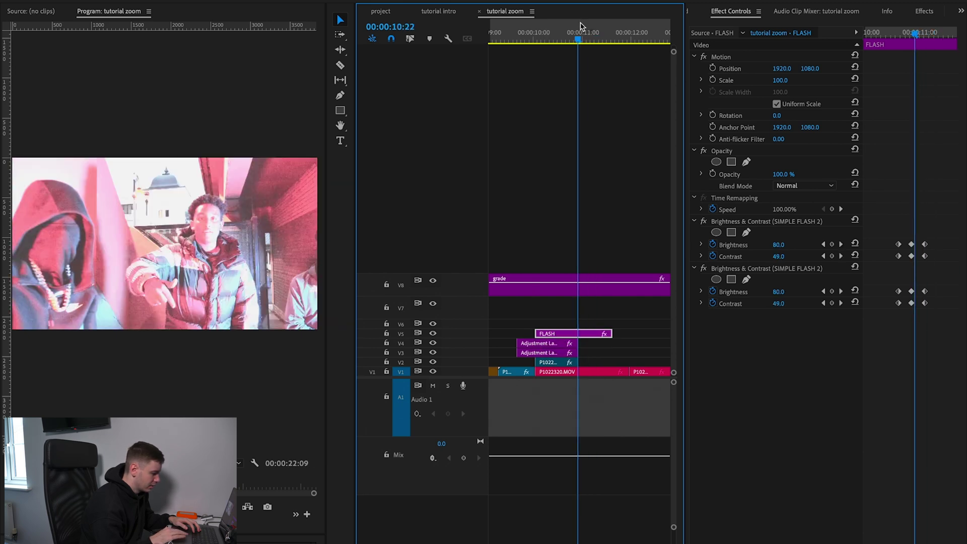
drag(931, 319, 870, 195)
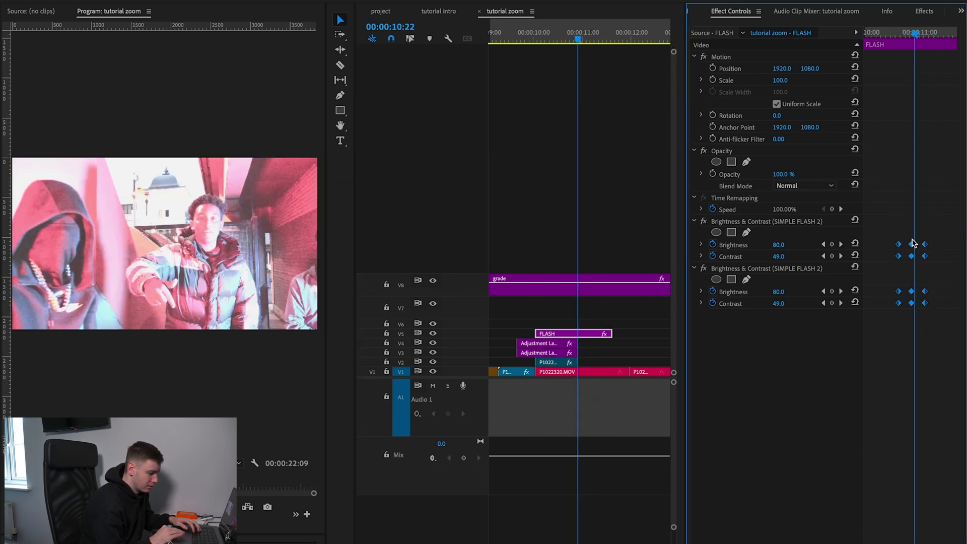
drag(914, 243, 916, 246)
click(499, 36)
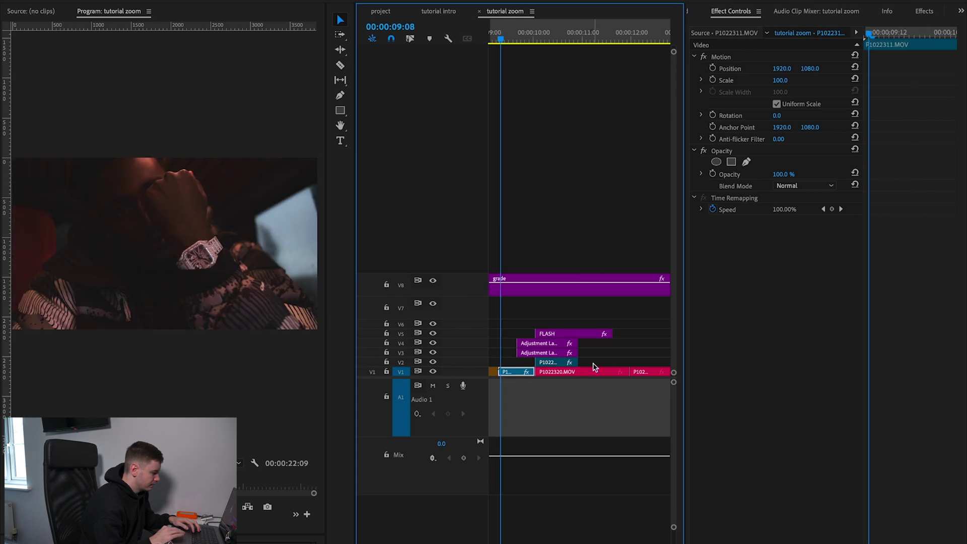